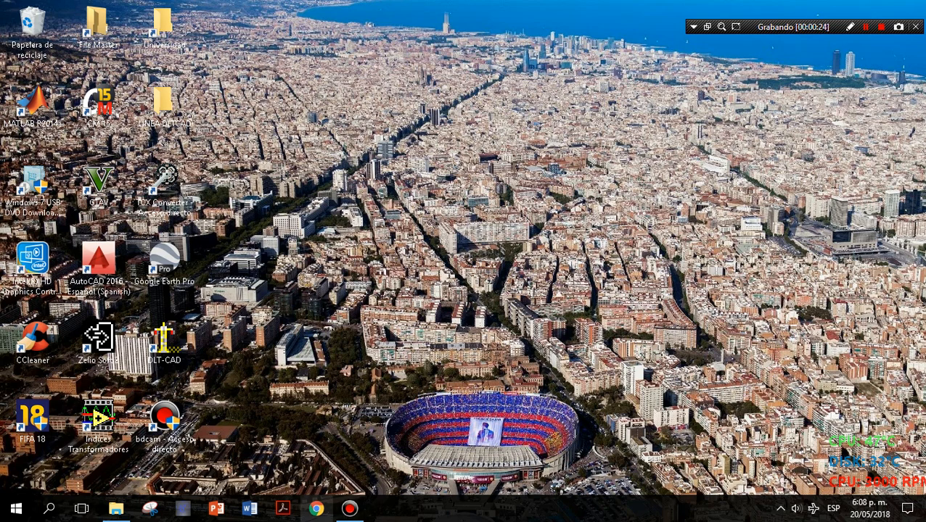
Launch DLT-CAD from the desktop with administrator rights.
{"action": "left_click", "coordinate": [164, 340]}
{"action": "right_click", "coordinate": [148, 341]}
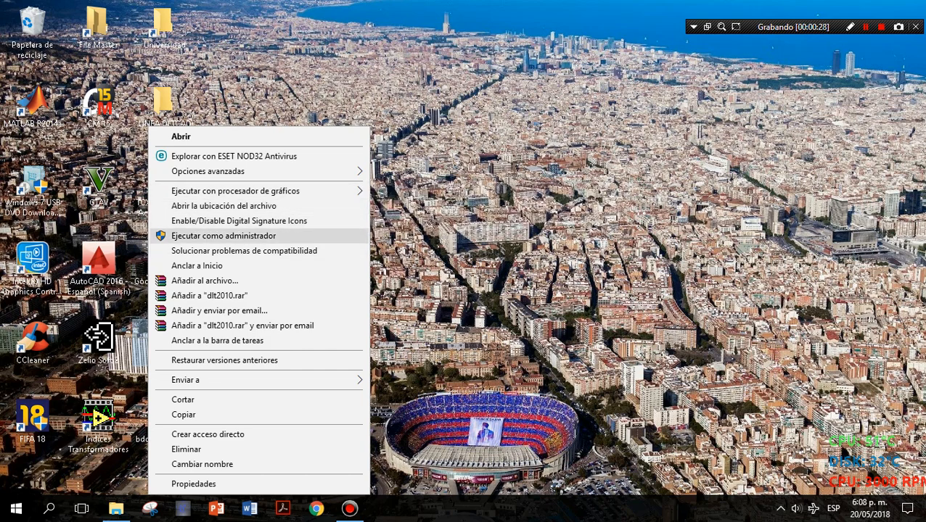
{"action": "left_click", "coordinate": [224, 236]}
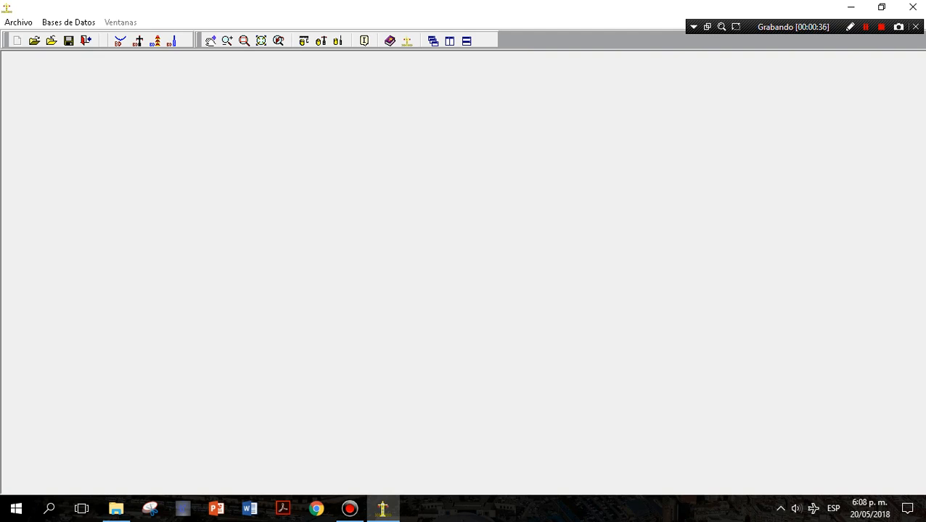
Open the project file "Linea (La Hermosa - La Rosa) Montaje" from the LINEA LA HERMOSA-LA ROSA folder.
{"action": "left_click", "coordinate": [34, 40]}
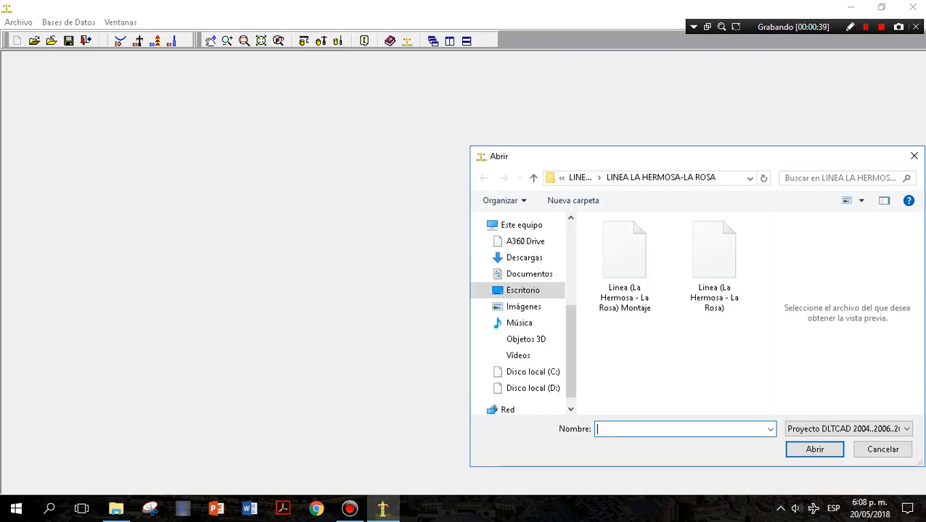
{"action": "left_click", "coordinate": [624, 266]}
{"action": "left_click", "coordinate": [814, 449]}
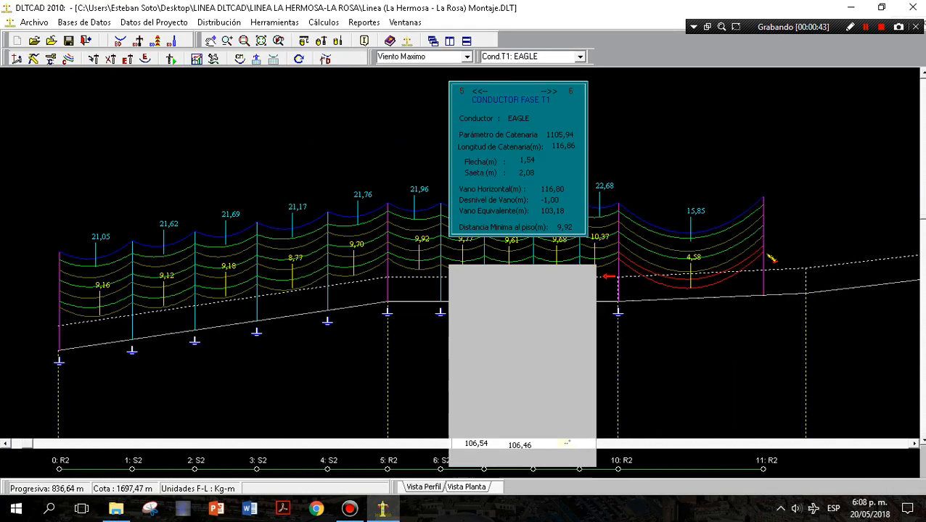
Delete structure 11 (R2) at the far end of the line, after structure 10.
{"action": "right_click", "coordinate": [724, 181]}
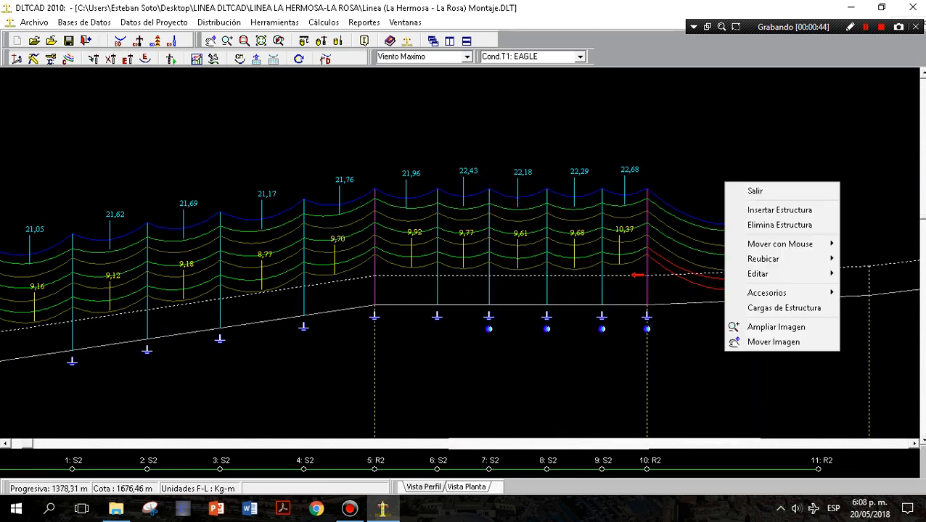
{"action": "left_click", "coordinate": [843, 220]}
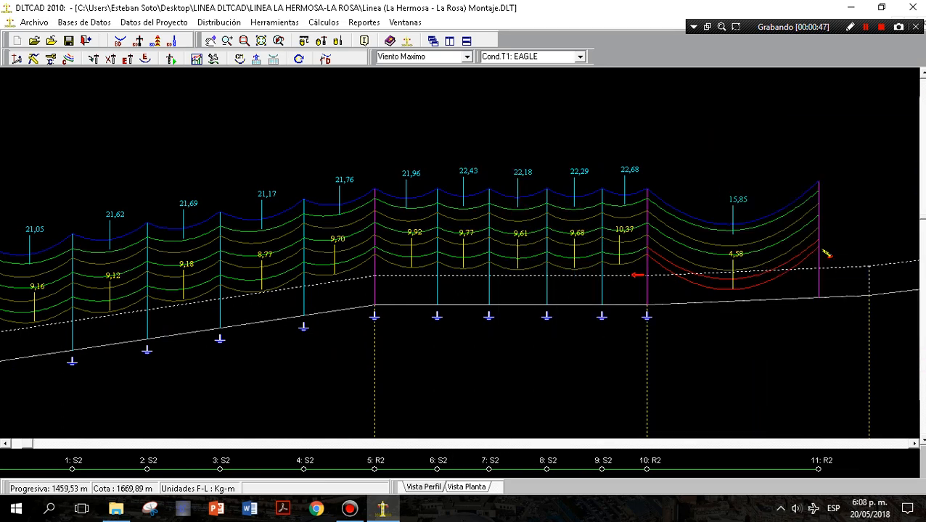
{"action": "scroll", "coordinate": [461, 254], "scroll_direction": "down", "scroll_amount": 1}
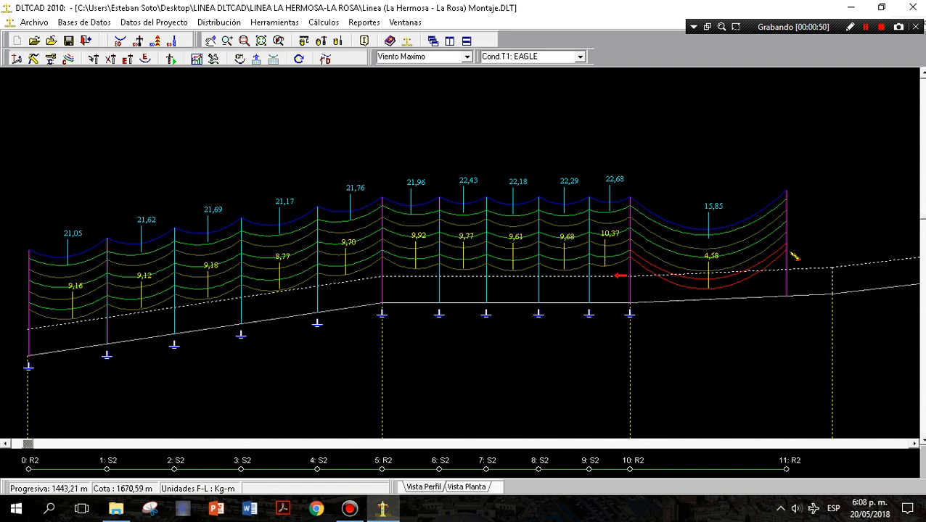
{"action": "right_click", "coordinate": [733, 196]}
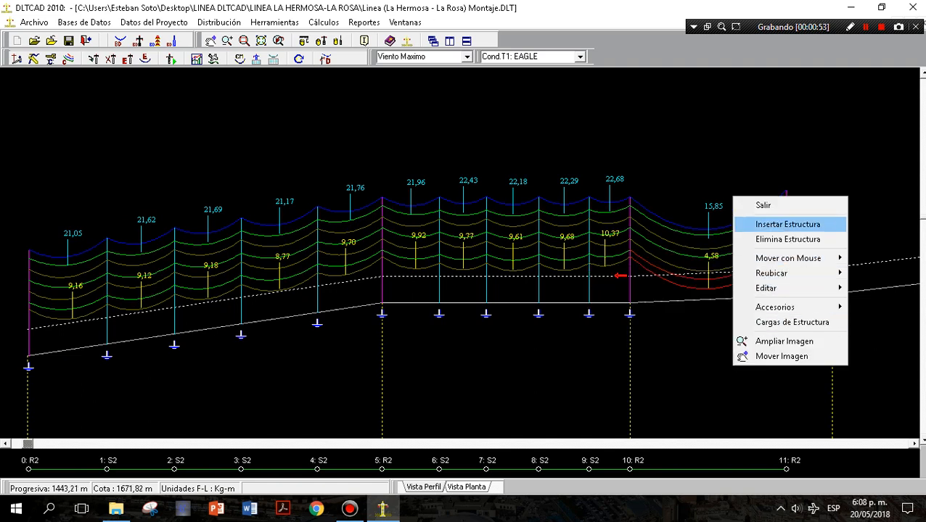
{"action": "left_click", "coordinate": [787, 239]}
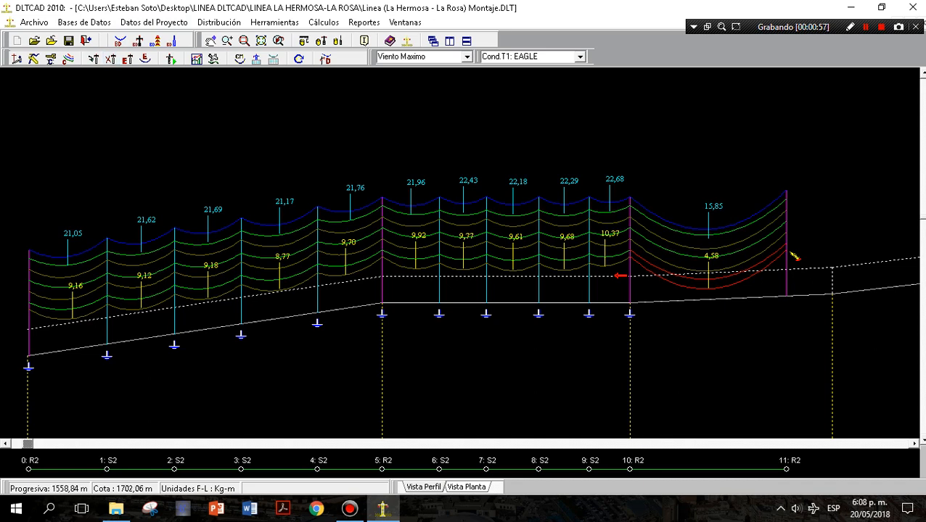
{"action": "left_click", "coordinate": [793, 254]}
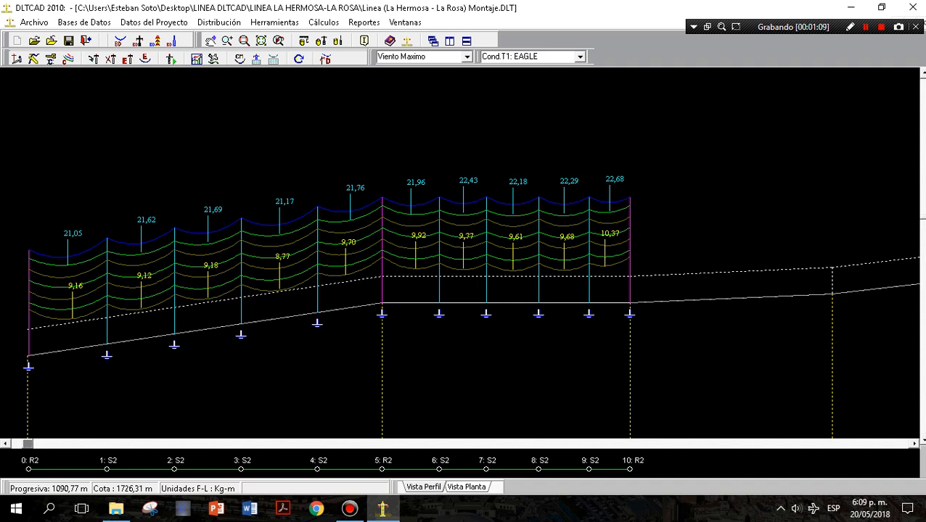
Review the catenary display options and the general configuration's profile plan settings, accepting both as they are.
{"action": "left_click", "coordinate": [68, 59]}
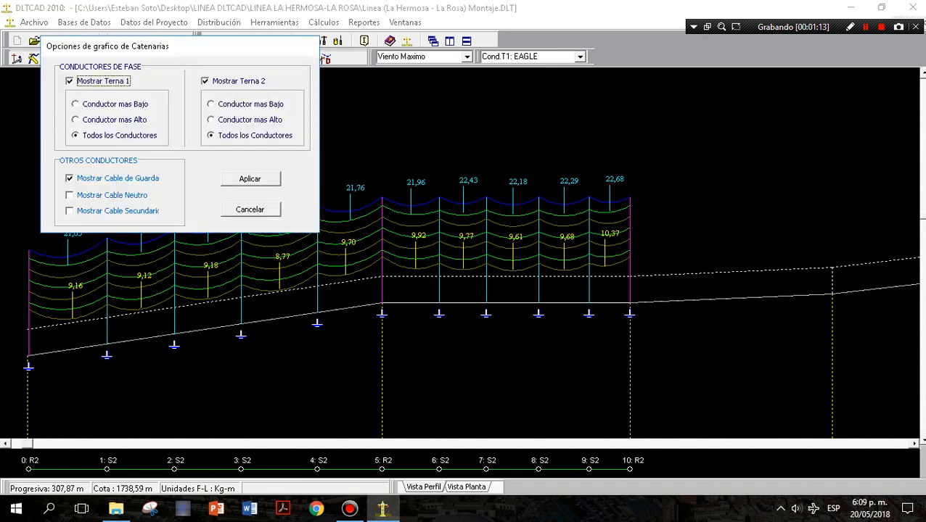
{"action": "left_click", "coordinate": [250, 179]}
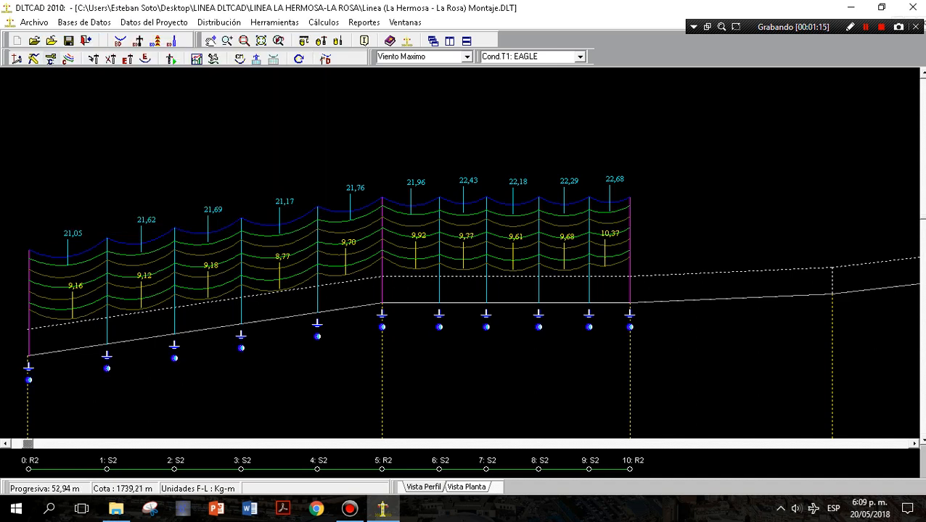
{"action": "left_click", "coordinate": [51, 59]}
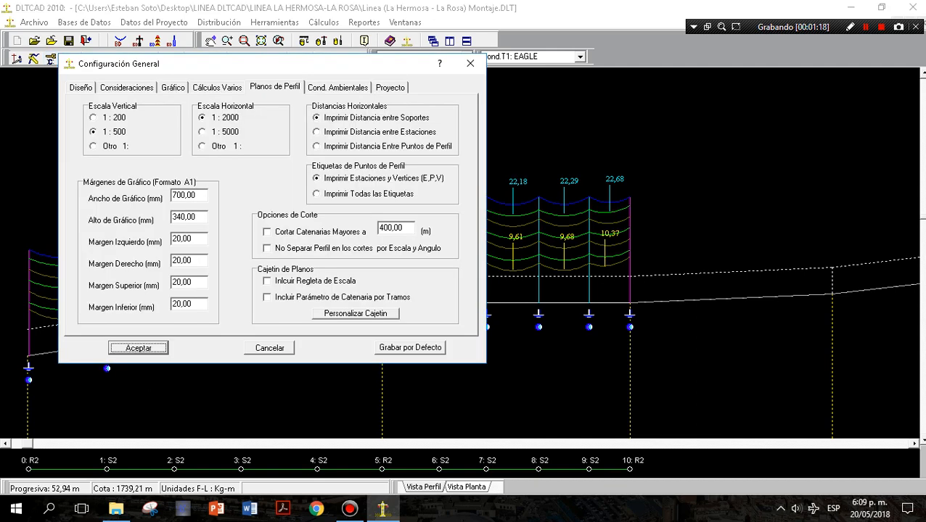
{"action": "key", "text": "Return"}
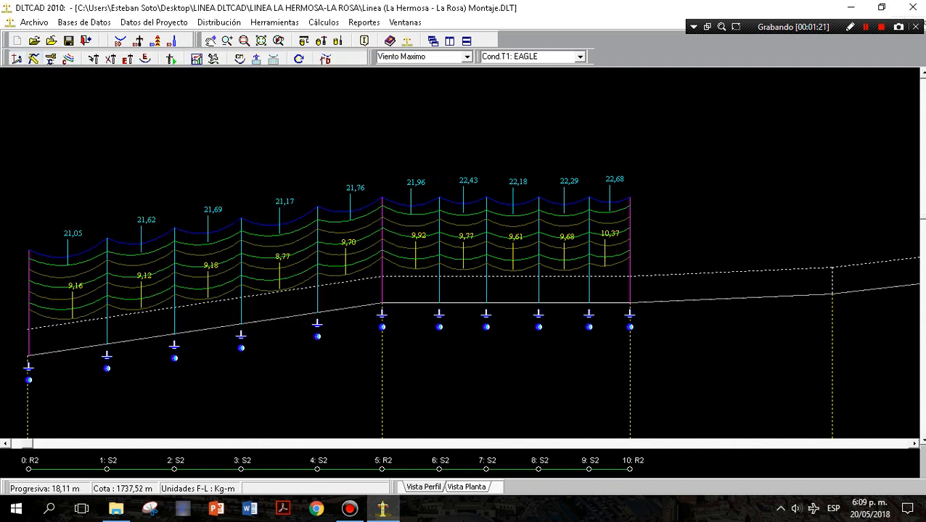
Review the Cond. Inicial state hypothesis and its conductor conditions, then leave the hypothesis settings without changes.
{"action": "left_click", "coordinate": [34, 58]}
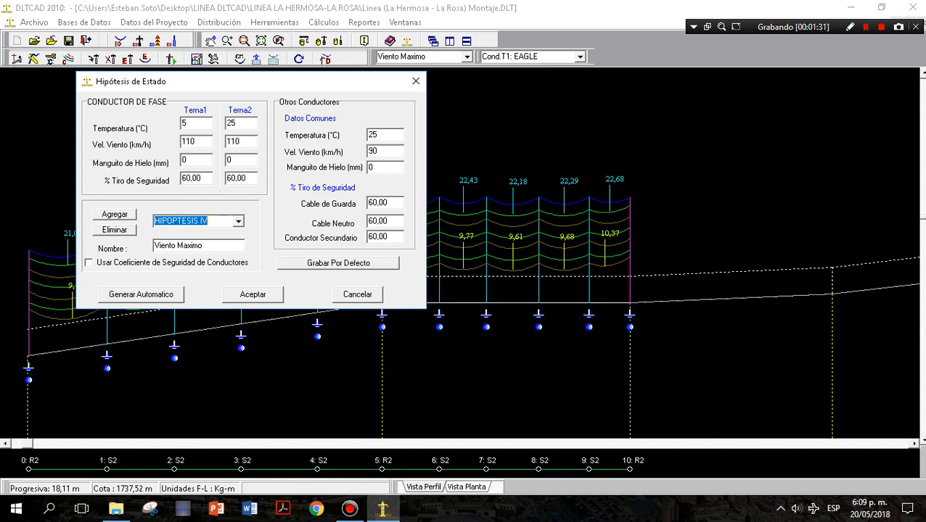
{"action": "left_click", "coordinate": [238, 222]}
{"action": "left_click", "coordinate": [179, 233]}
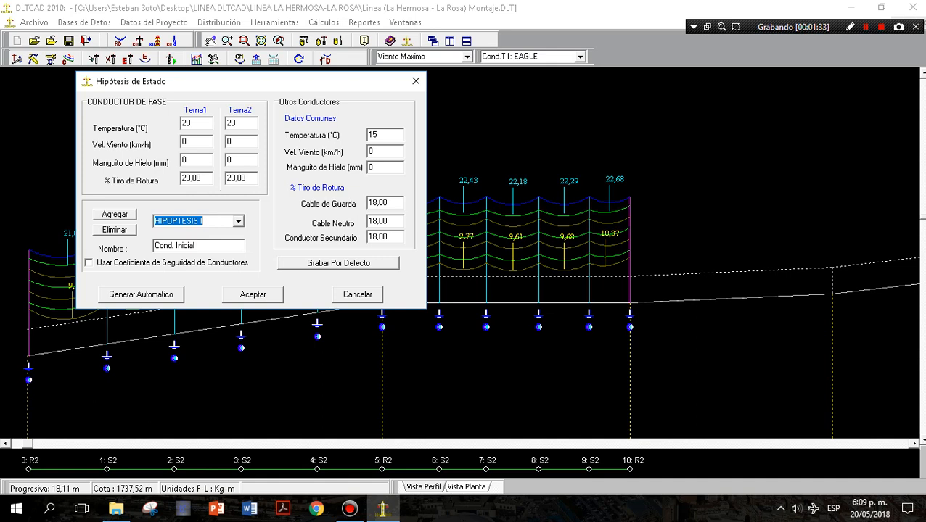
{"action": "left_click", "coordinate": [197, 246]}
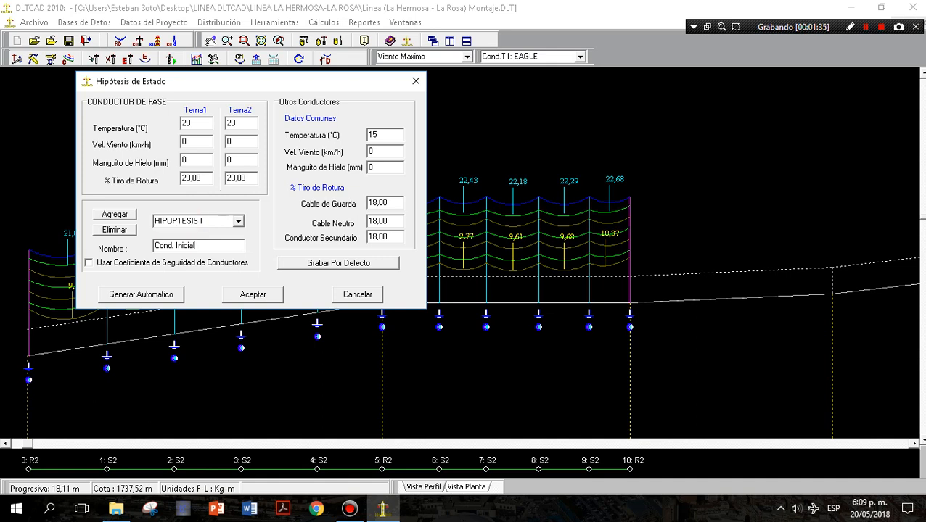
{"action": "left_click_drag", "start_coordinate": [198, 246], "coordinate": [153, 246]}
{"action": "left_click", "coordinate": [357, 294]}
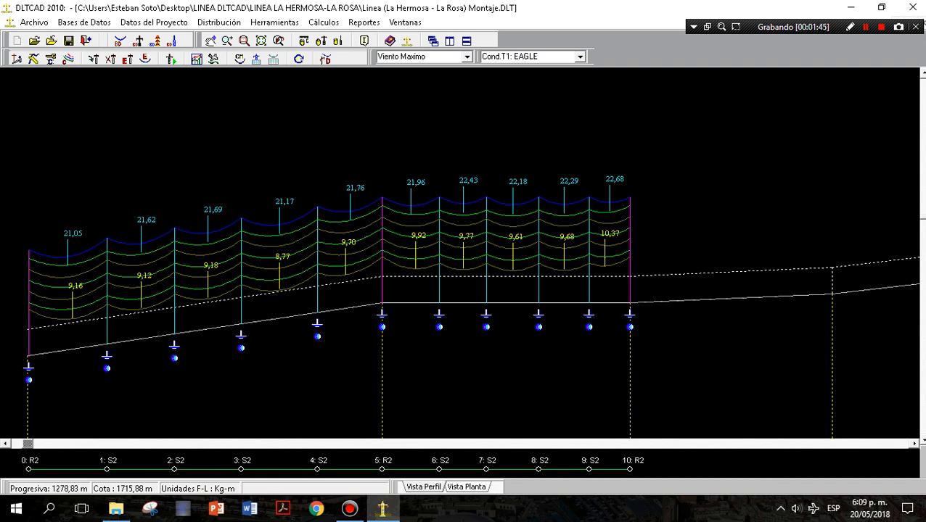
Examine the phase conductor data of the spans along the line profile.
{"action": "right_click", "coordinate": [658, 162]}
{"action": "left_click", "coordinate": [671, 172]}
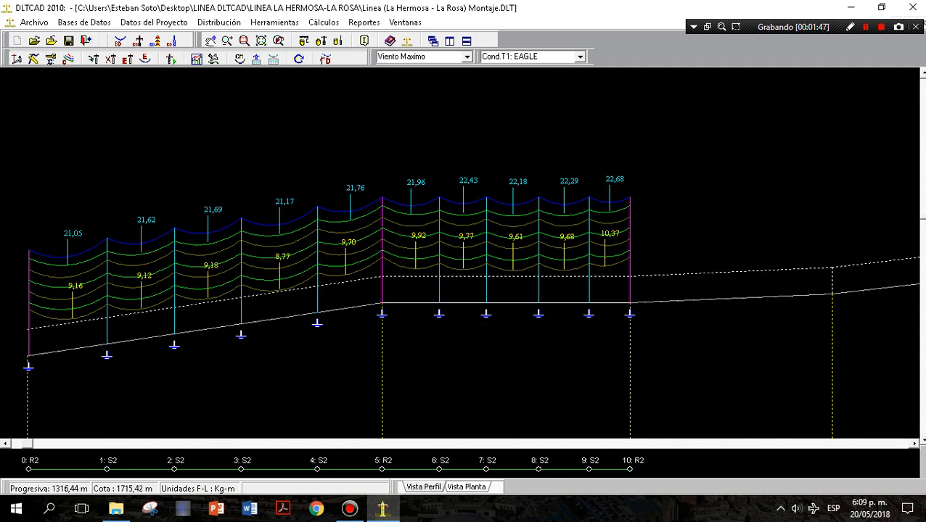
{"action": "left_click", "coordinate": [383, 269]}
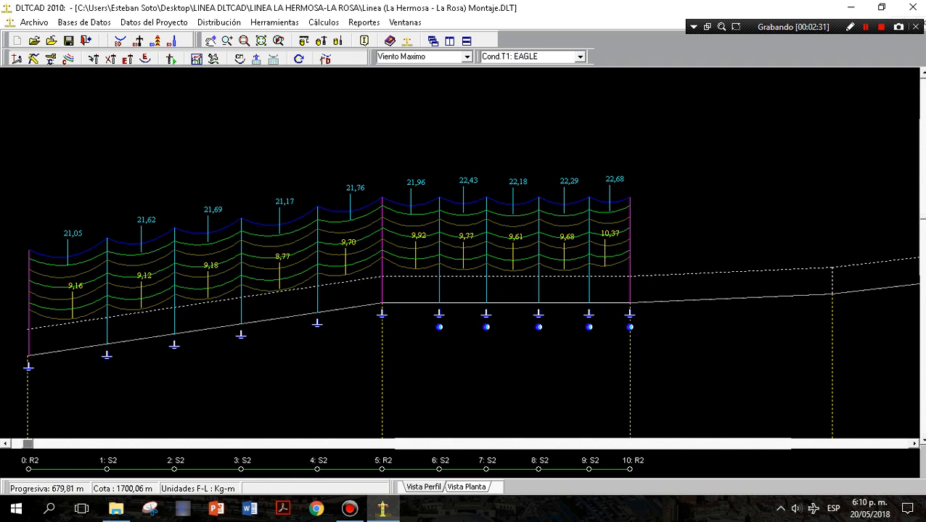
{"action": "mouse_move", "coordinate": [229, 295]}
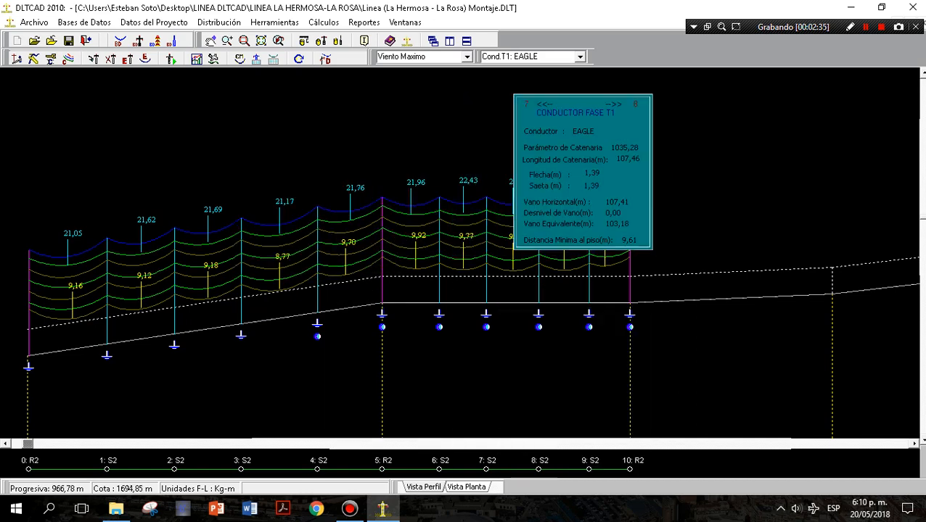
{"action": "mouse_move", "coordinate": [610, 271]}
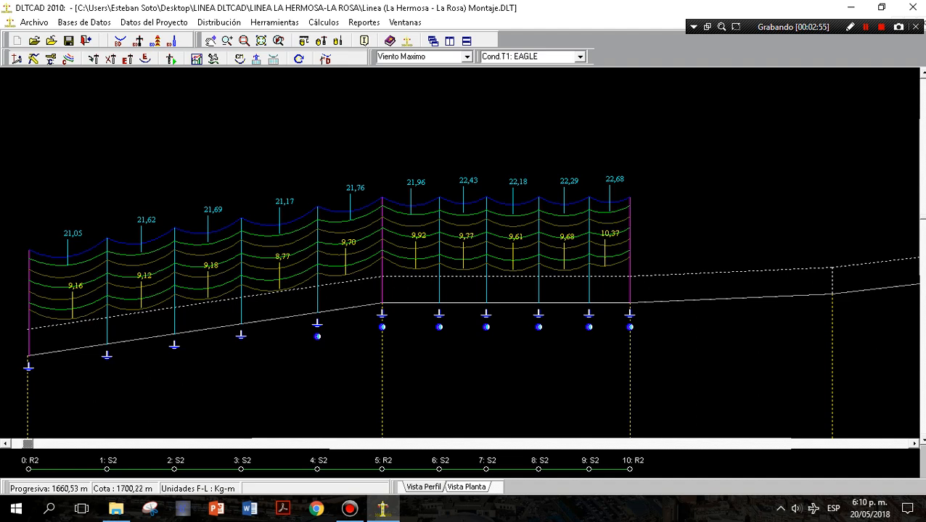
{"action": "mouse_move", "coordinate": [559, 269]}
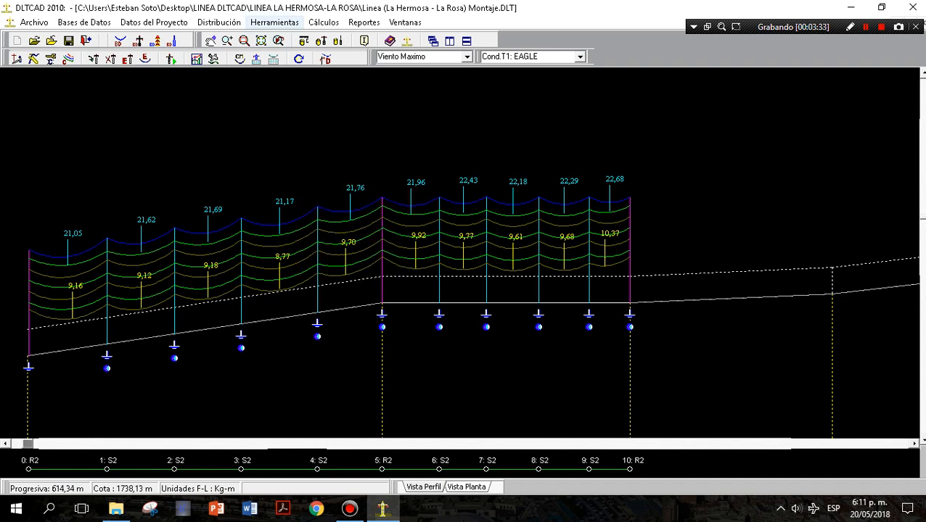
{"action": "left_click", "coordinate": [218, 21]}
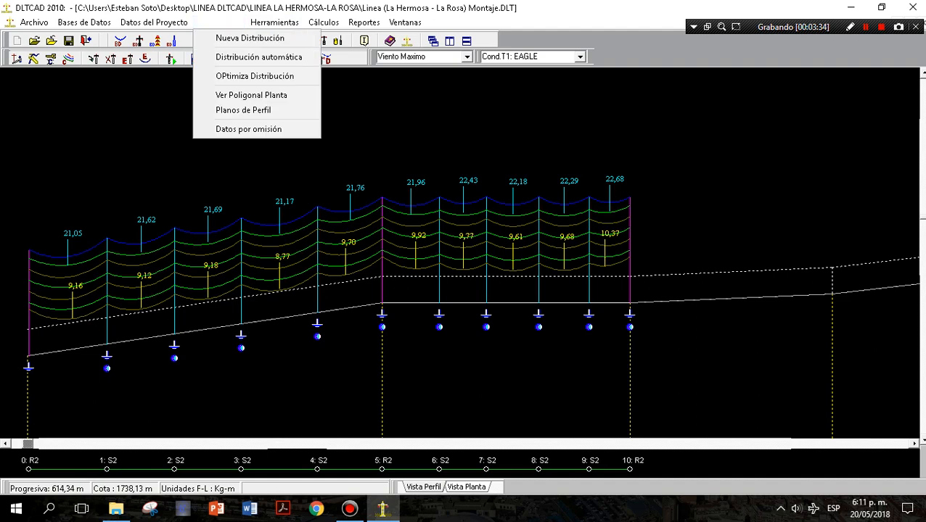
{"action": "mouse_move", "coordinate": [274, 22]}
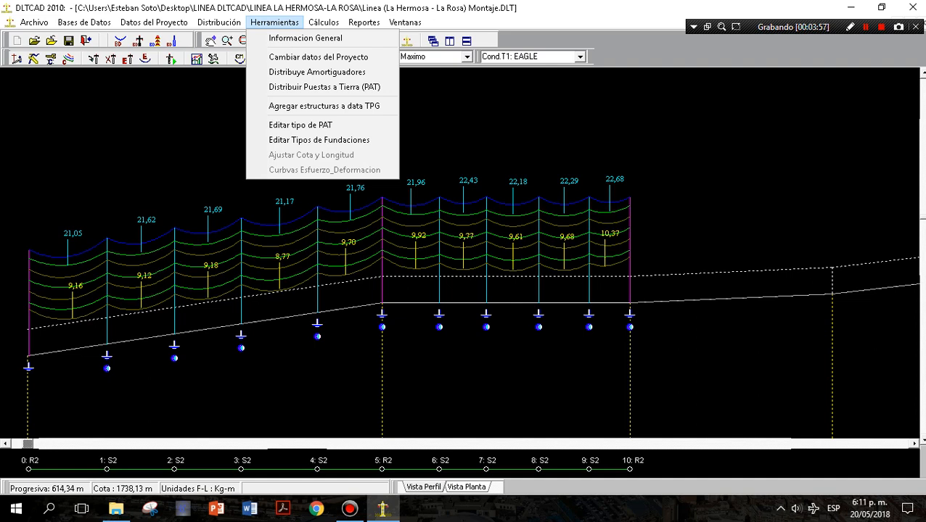
{"action": "left_click", "coordinate": [317, 73]}
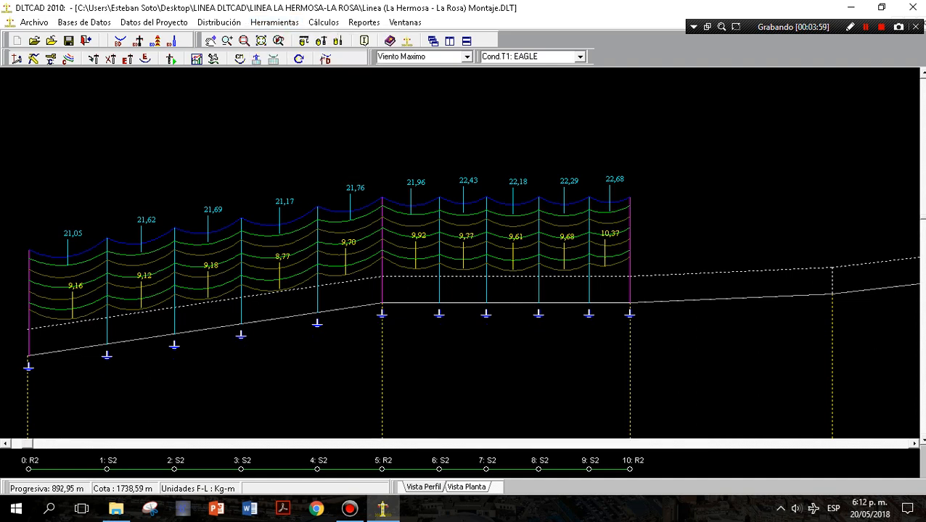
Compare the catenaries under the Maxima Temperatura, Viento Maximo, Temp. Minima C/Hielo and Temp. Minima S/Hielo hypotheses, ending on Temp. Minima S/Hielo.
{"action": "left_click", "coordinate": [468, 57]}
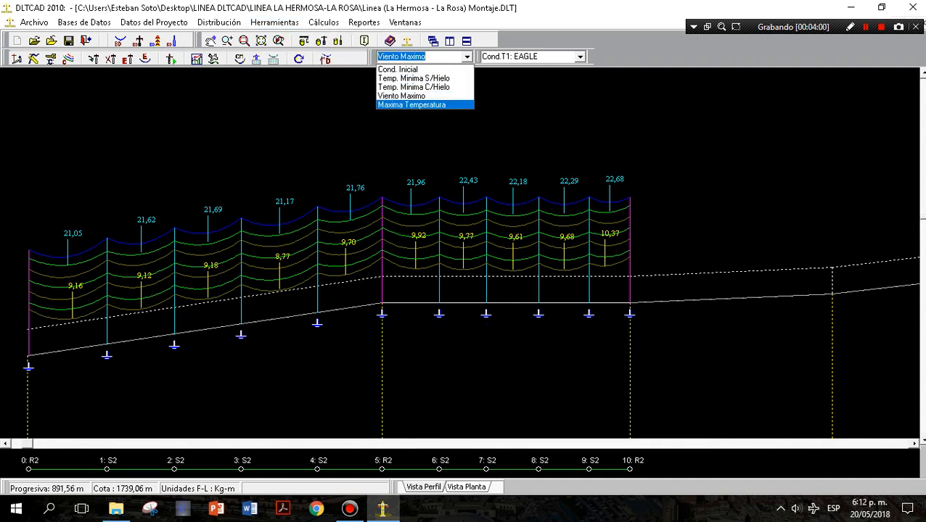
{"action": "left_click", "coordinate": [432, 105]}
{"action": "left_click", "coordinate": [467, 57]}
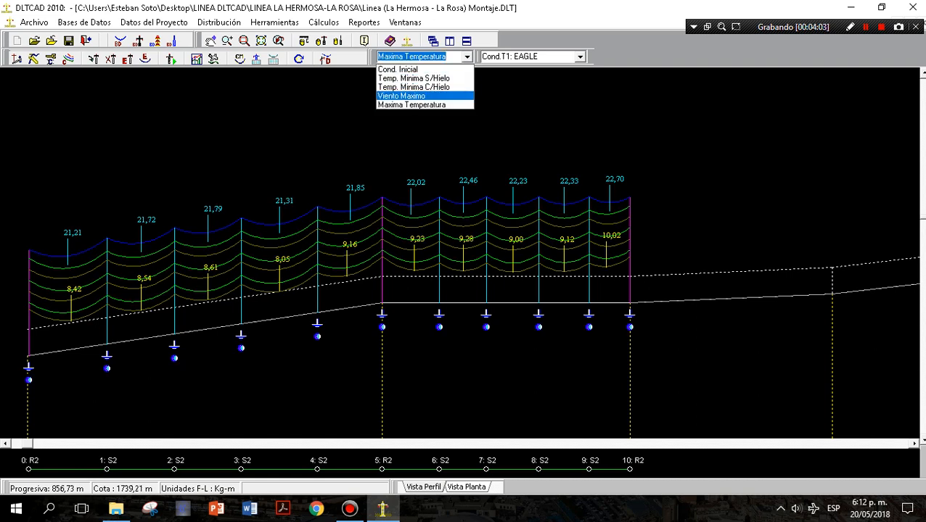
{"action": "left_click", "coordinate": [401, 96]}
{"action": "left_click", "coordinate": [467, 57]}
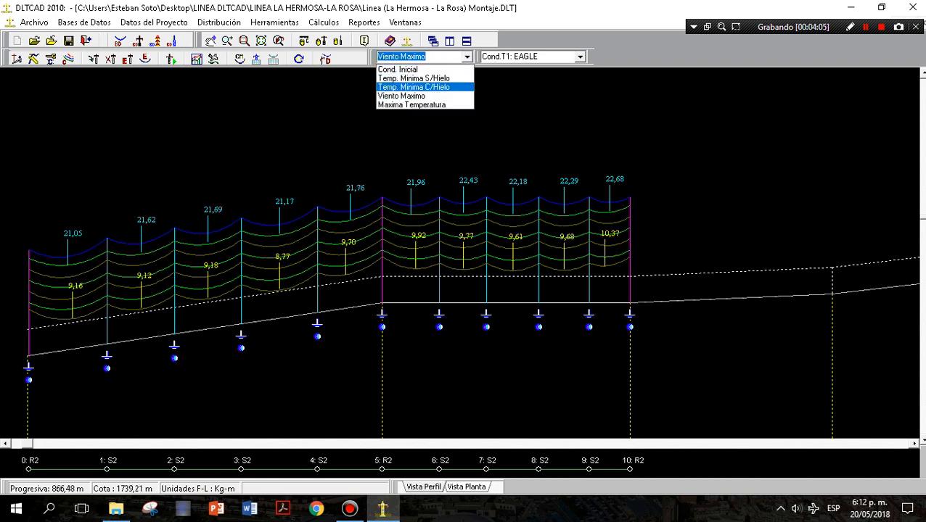
{"action": "left_click", "coordinate": [413, 87]}
{"action": "left_click", "coordinate": [468, 57]}
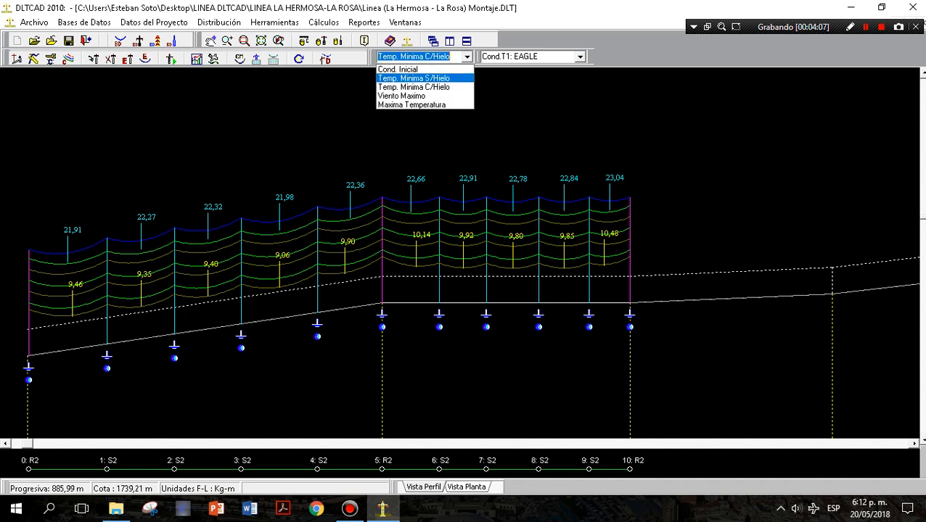
{"action": "left_click", "coordinate": [414, 78]}
{"action": "left_click", "coordinate": [467, 57]}
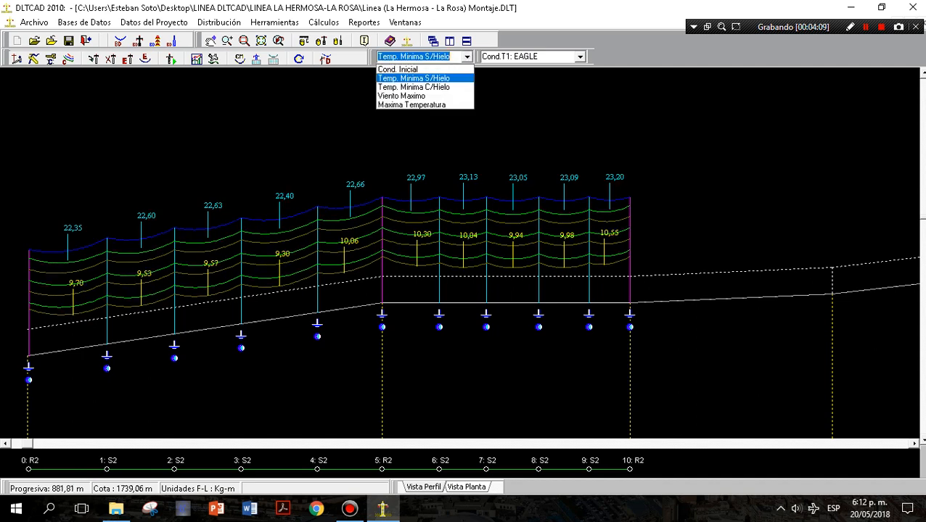
{"action": "left_click", "coordinate": [441, 78]}
Inspect the guard cable data for the span between structures 5 and 6.
{"action": "right_click", "coordinate": [434, 207]}
{"action": "left_click", "coordinate": [435, 192]}
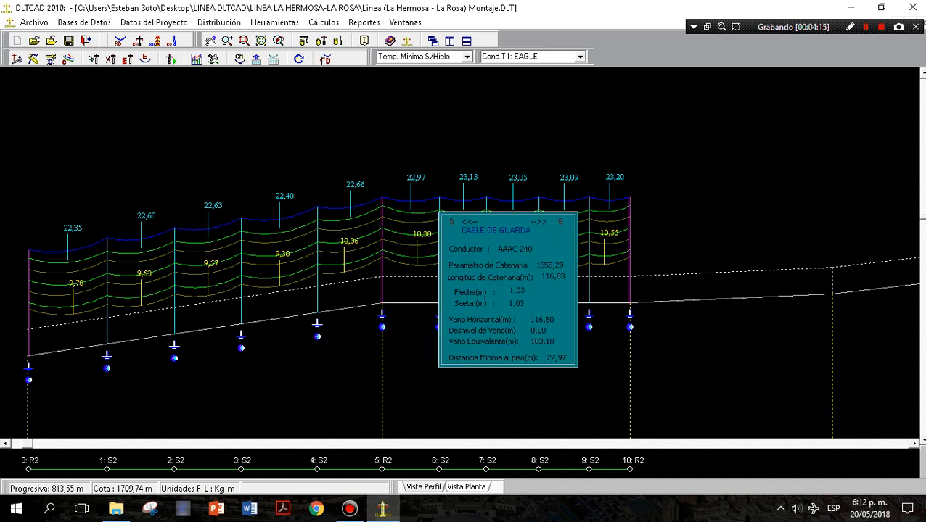
{"action": "left_click", "coordinate": [423, 201]}
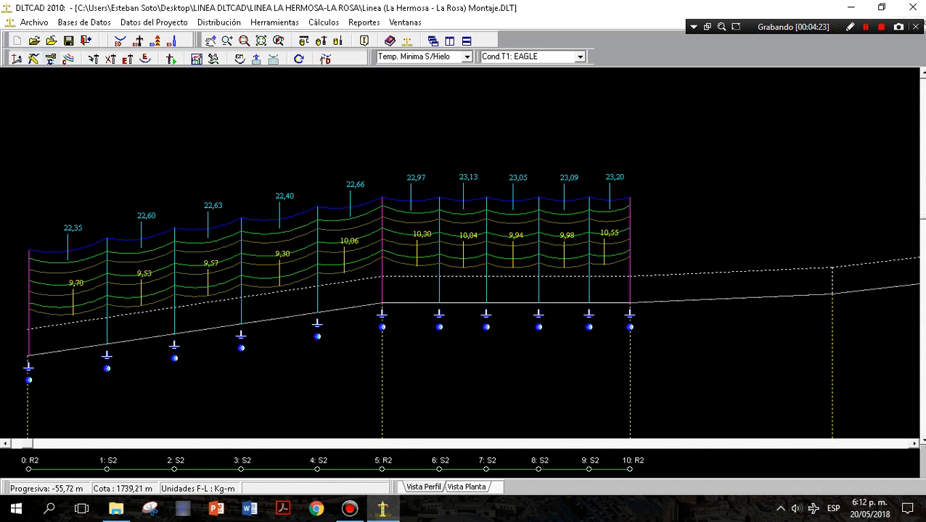
Turn on the display of conductor tension percentages (% de Tiros de Conductores) in the general configuration's graphic settings.
{"action": "left_click", "coordinate": [50, 58]}
{"action": "left_click", "coordinate": [162, 123]}
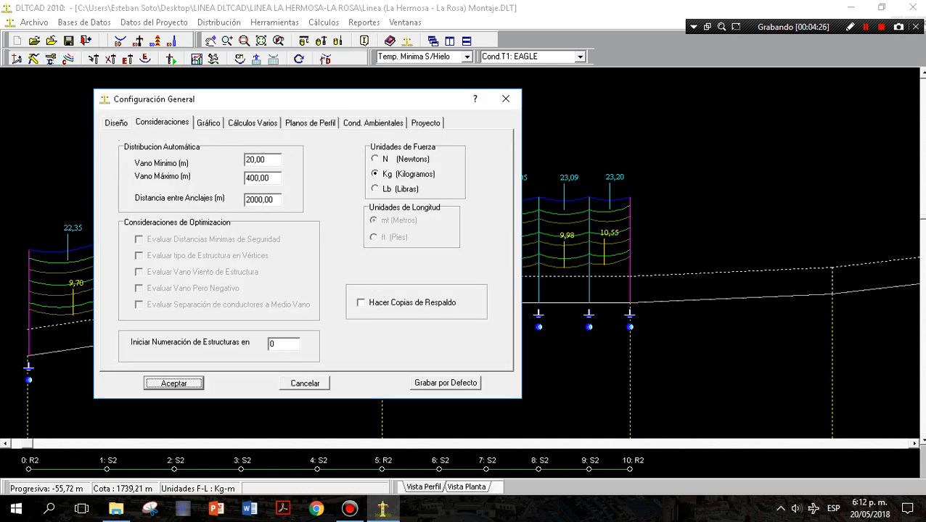
{"action": "left_click", "coordinate": [209, 122]}
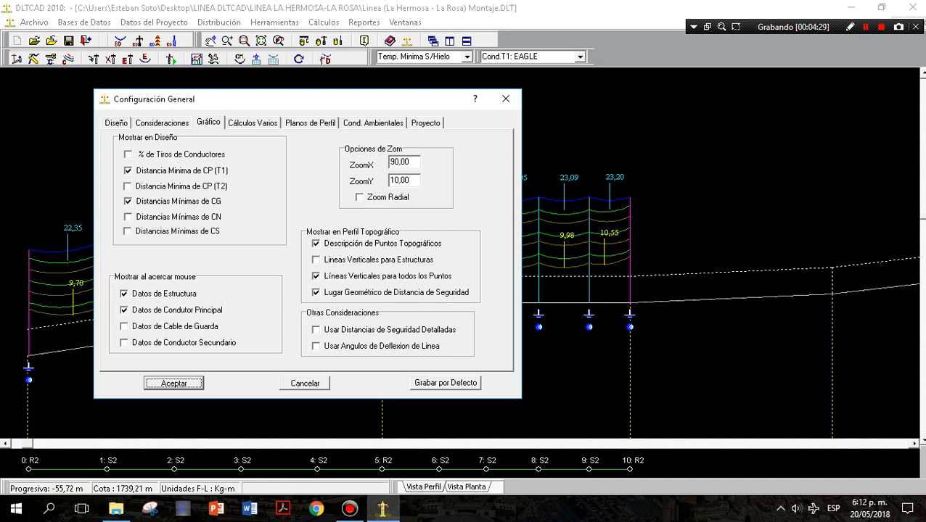
{"action": "left_click", "coordinate": [128, 154]}
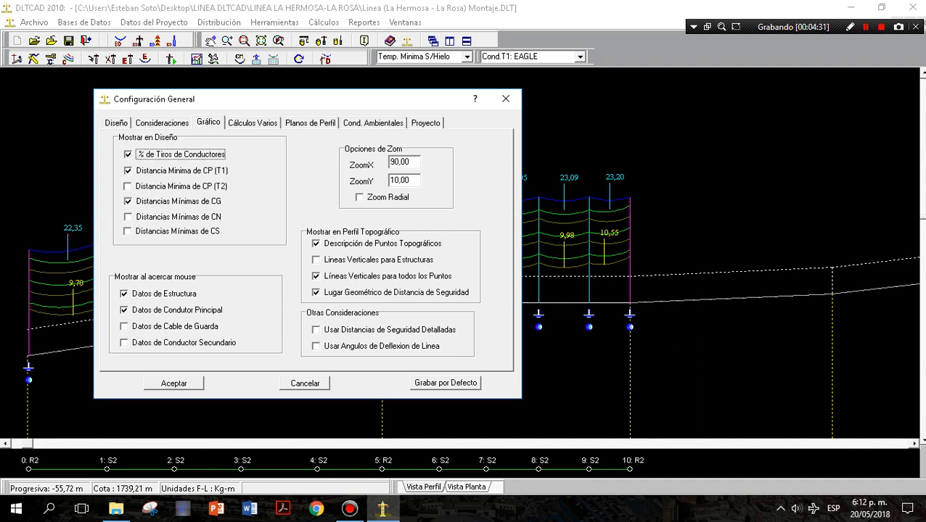
{"action": "left_click", "coordinate": [175, 383]}
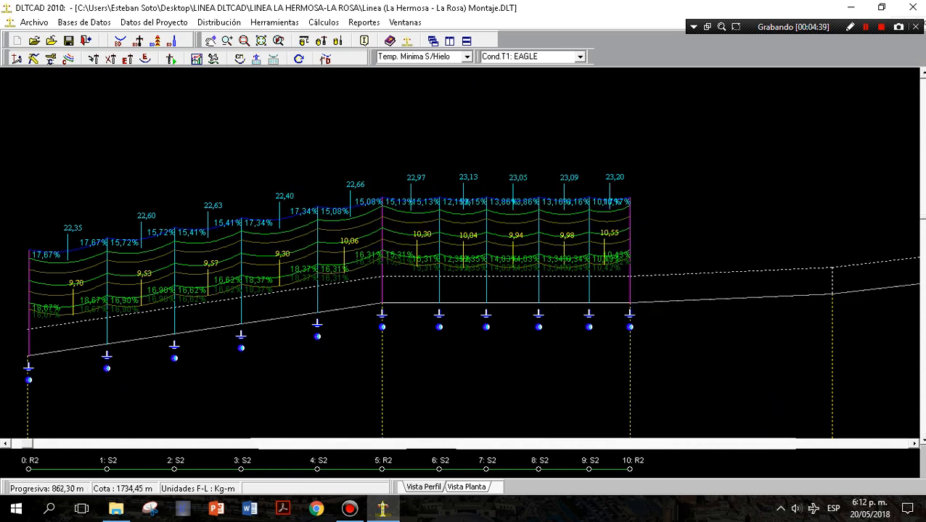
Compare the conductor tension percentages under the Temp. Minima C/Hielo, Viento Maximo and Maxima Temperatura hypotheses, ending on Temp. Minima C/Hielo.
{"action": "left_click", "coordinate": [467, 56]}
{"action": "left_click", "coordinate": [414, 87]}
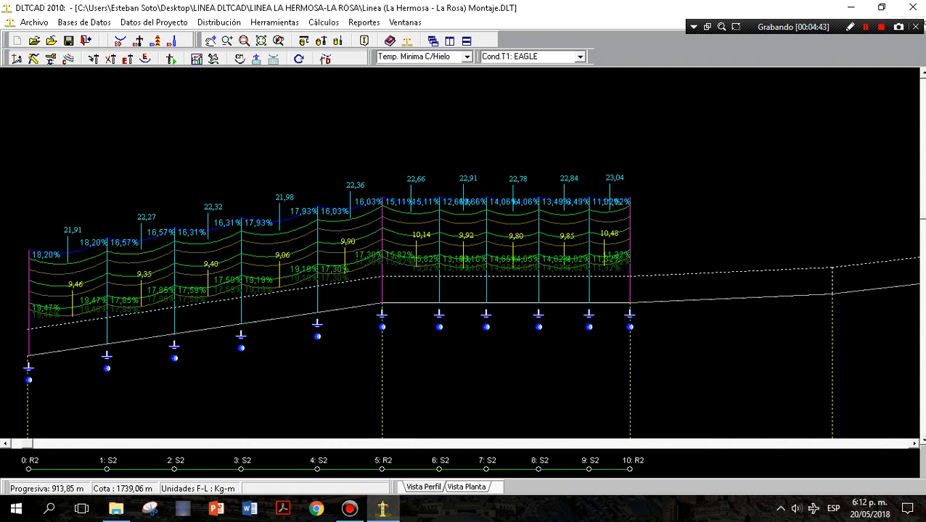
{"action": "left_click", "coordinate": [468, 57]}
{"action": "left_click", "coordinate": [401, 96]}
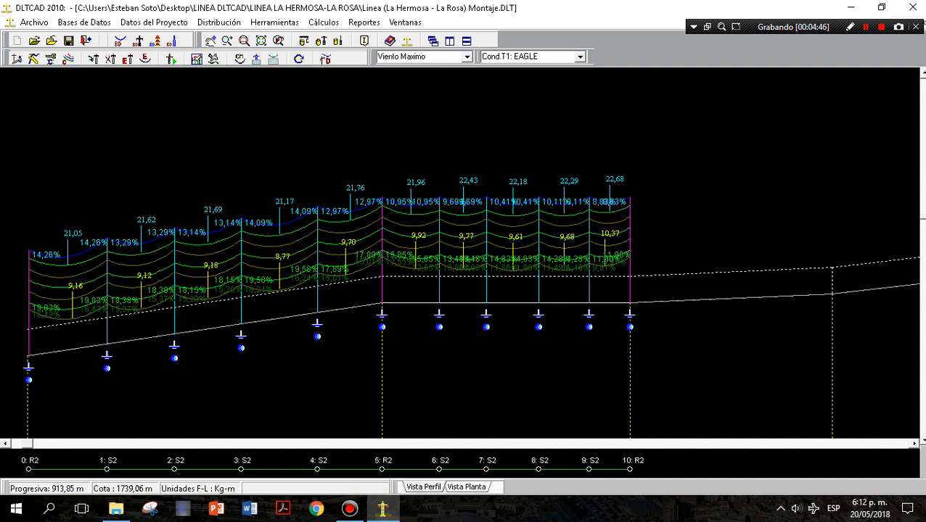
{"action": "left_click", "coordinate": [468, 56]}
{"action": "left_click", "coordinate": [402, 106]}
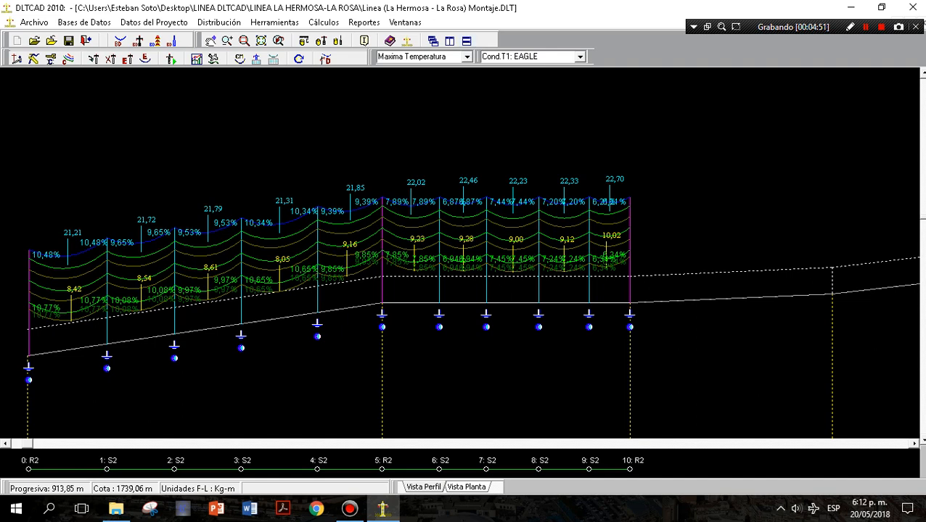
{"action": "left_click", "coordinate": [467, 57]}
{"action": "left_click", "coordinate": [402, 96]}
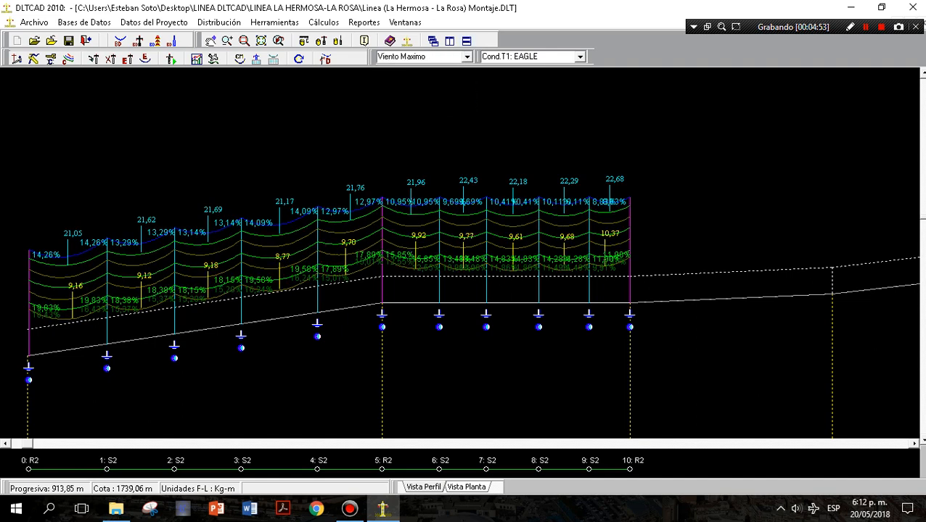
{"action": "left_click", "coordinate": [468, 57]}
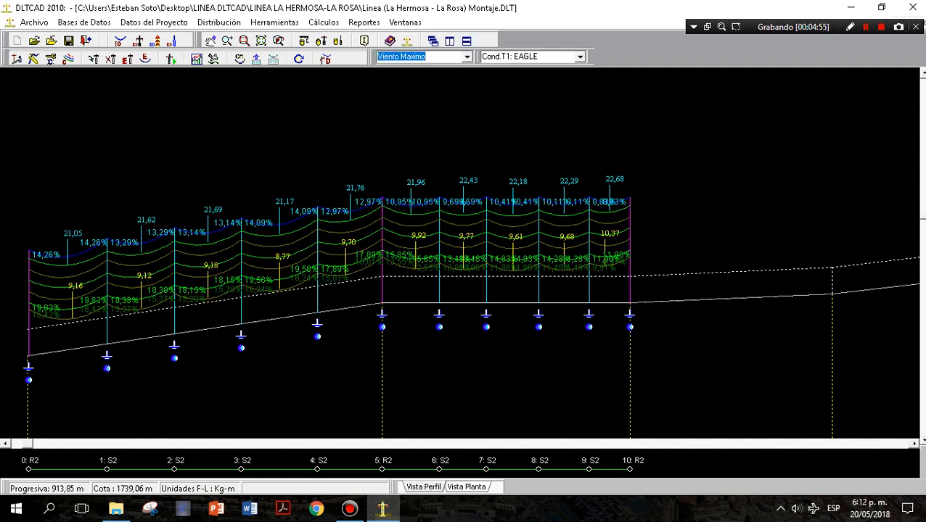
{"action": "left_click", "coordinate": [414, 105]}
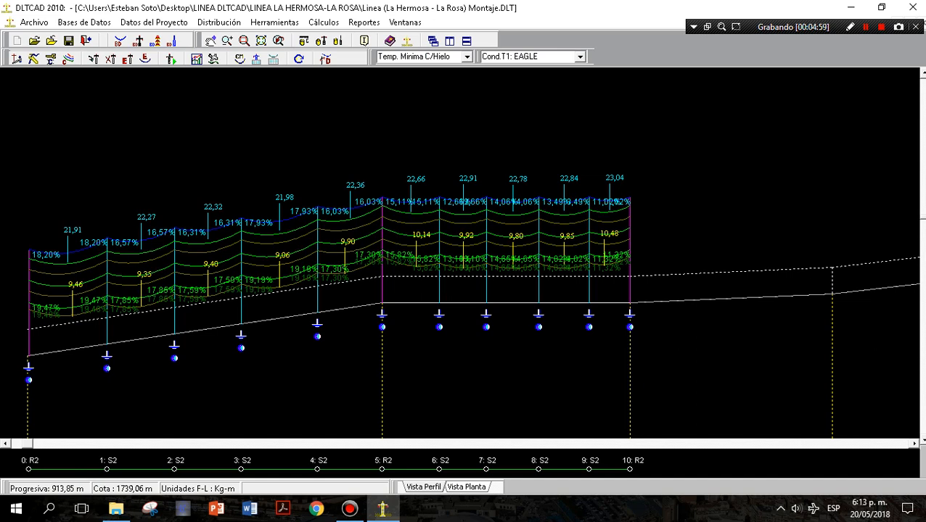
{"action": "mouse_move", "coordinate": [354, 271]}
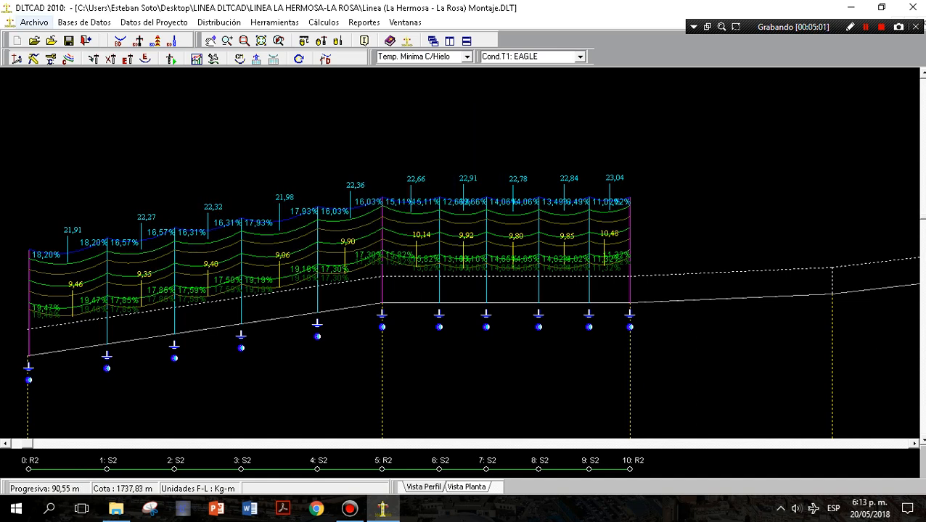
Turn off the conductor tension percentages in the general configuration's graphic settings.
{"action": "left_click", "coordinate": [51, 59]}
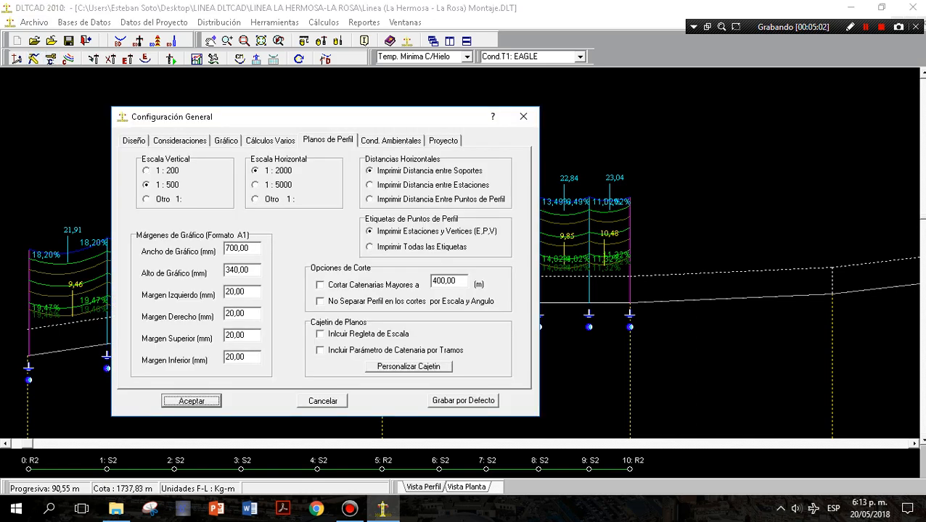
{"action": "left_click", "coordinate": [226, 140]}
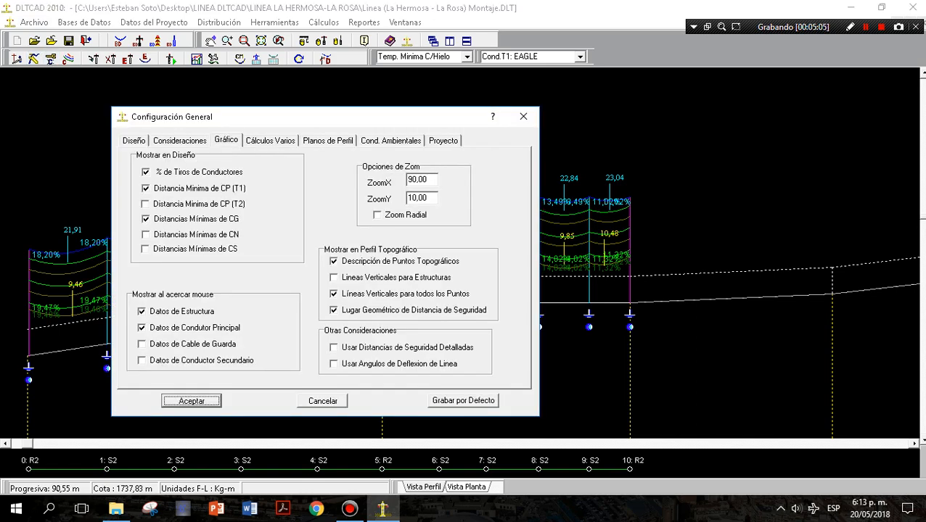
{"action": "left_click", "coordinate": [146, 172]}
{"action": "left_click", "coordinate": [191, 401]}
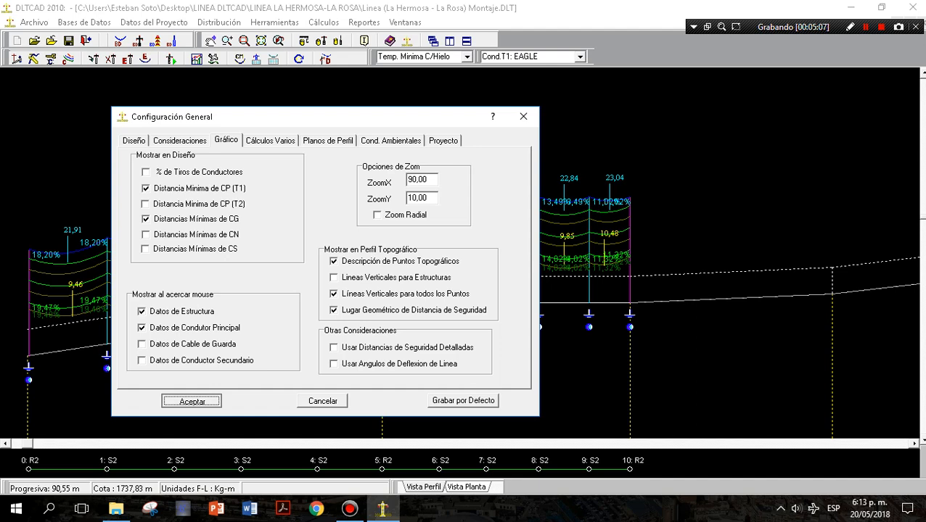
{"action": "mouse_move", "coordinate": [309, 303]}
{"action": "scroll", "coordinate": [228, 308], "scroll_direction": "down", "scroll_amount": 1}
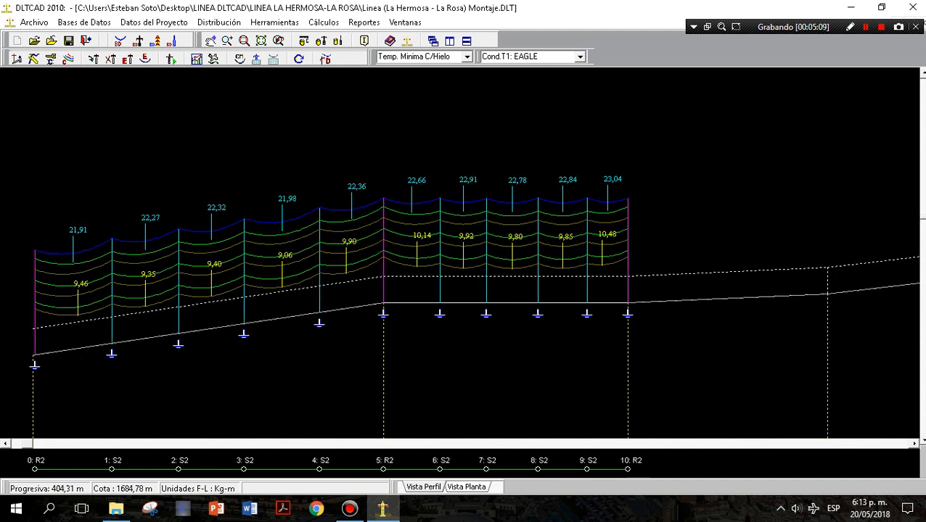
{"action": "mouse_move", "coordinate": [228, 301]}
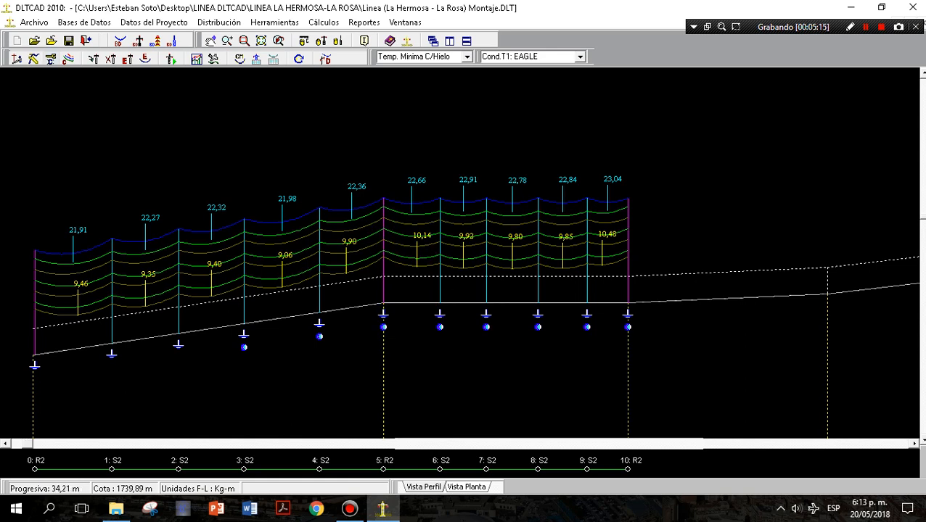
Show only the lowest conductor (Conductor mas Bajo) of Terna 1 in the catenary graphic options.
{"action": "left_click", "coordinate": [68, 58]}
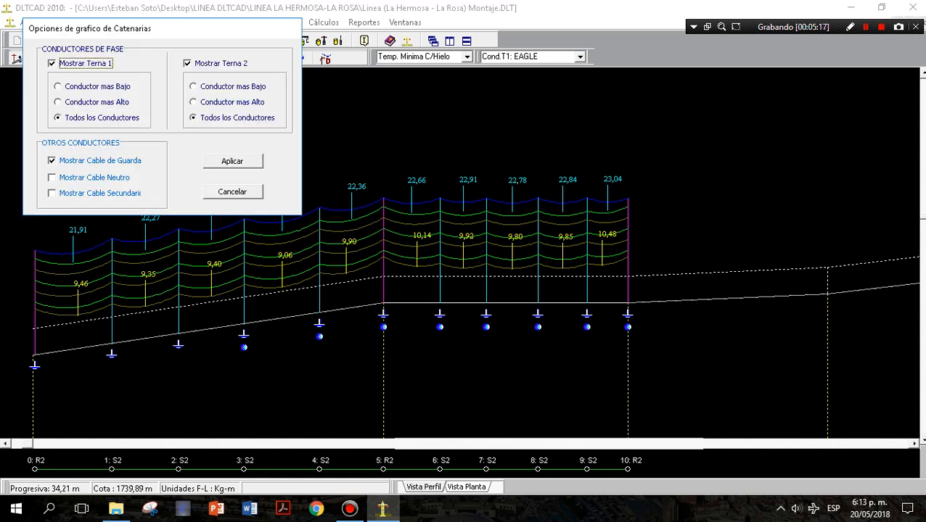
{"action": "left_click_drag", "start_coordinate": [87, 28], "coordinate": [115, 46]}
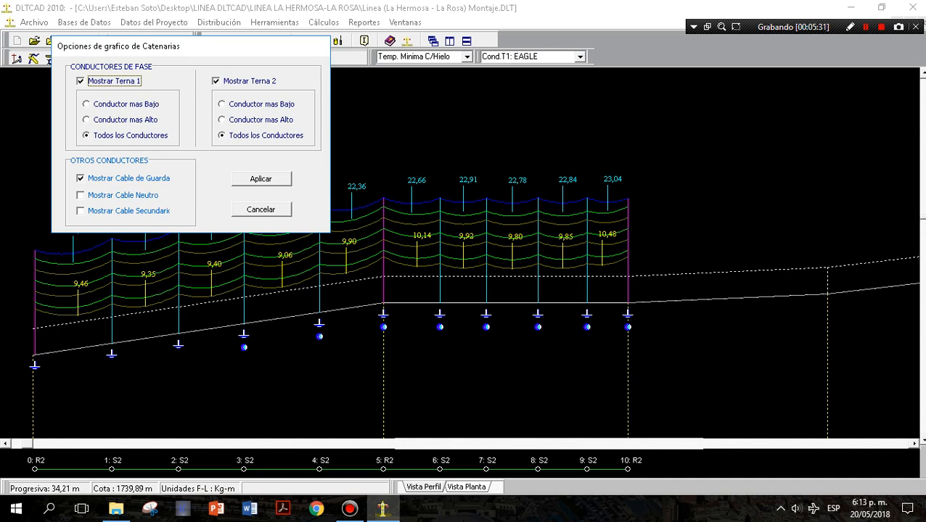
{"action": "key", "text": "Tab"}
{"action": "left_click", "coordinate": [261, 179]}
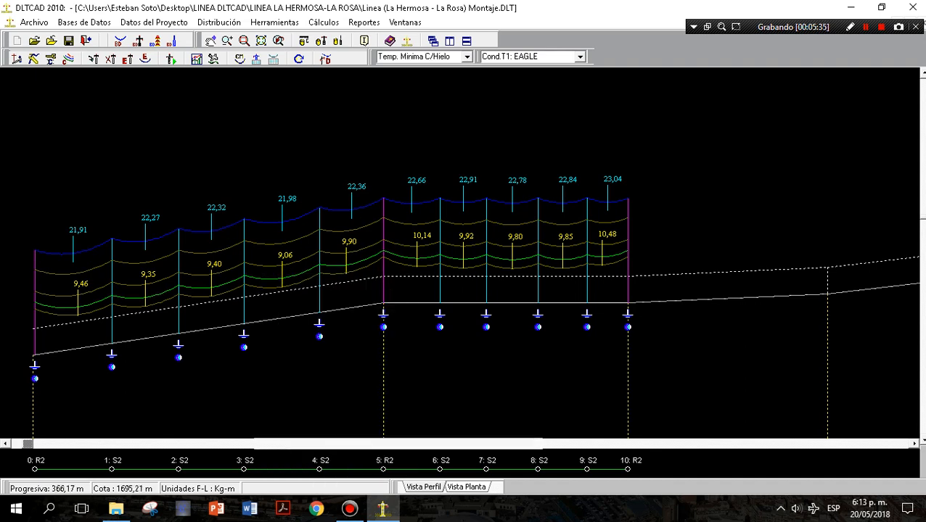
Restore the display of all conductors (Todos los Conductores) for Terna 1.
{"action": "left_click", "coordinate": [69, 59]}
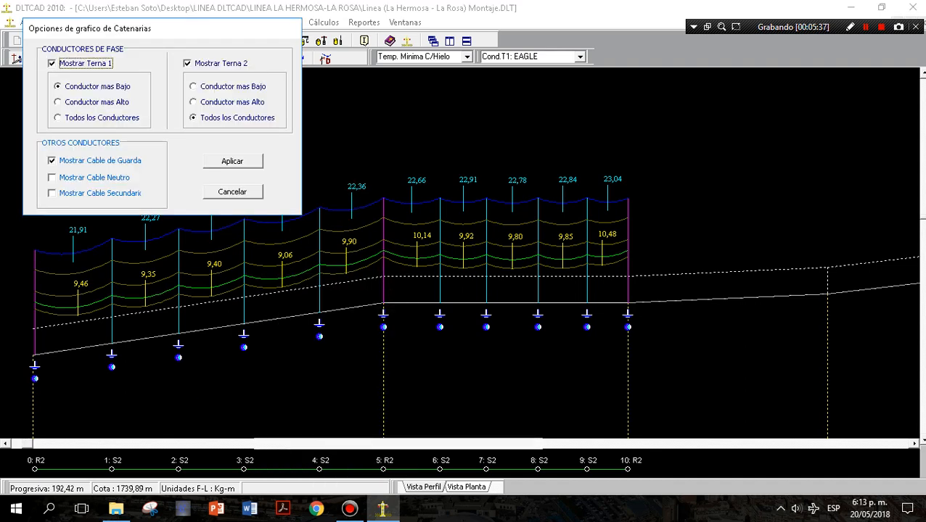
{"action": "left_click", "coordinate": [58, 117]}
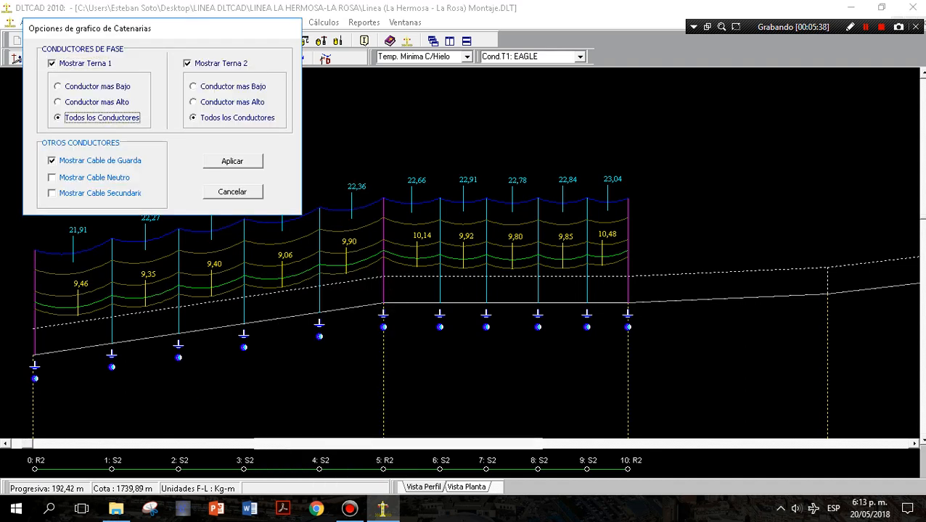
{"action": "left_click", "coordinate": [232, 160]}
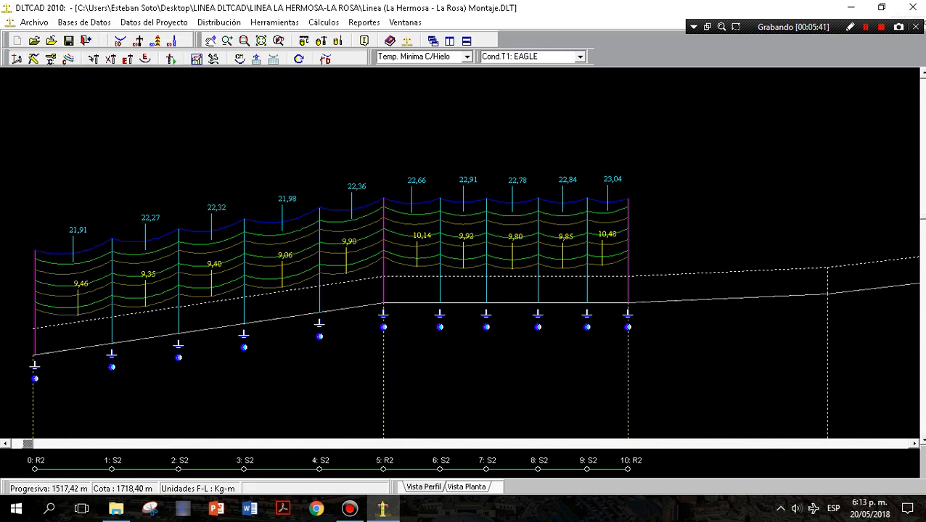
{"action": "scroll", "coordinate": [695, 277], "scroll_direction": "down", "scroll_amount": 2}
{"action": "scroll", "coordinate": [695, 277], "scroll_direction": "up", "scroll_amount": 3}
{"action": "scroll", "coordinate": [695, 277], "scroll_direction": "down", "scroll_amount": 5}
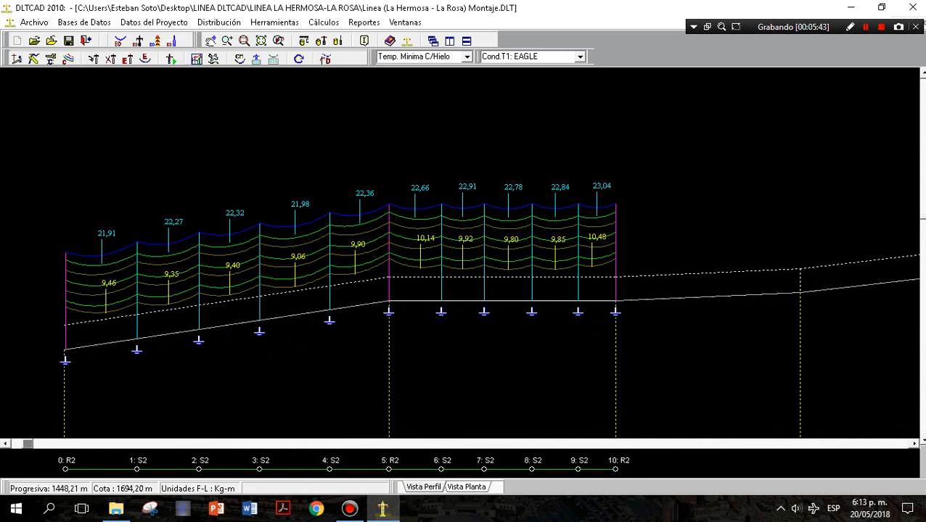
{"action": "scroll", "coordinate": [458, 280], "scroll_direction": "up", "scroll_amount": 4}
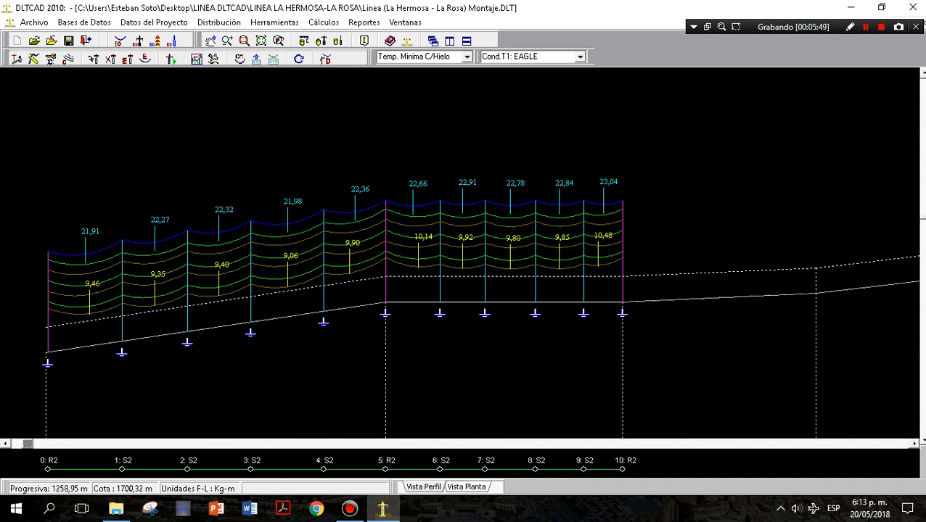
{"action": "scroll", "coordinate": [463, 293], "scroll_direction": "down", "scroll_amount": 2}
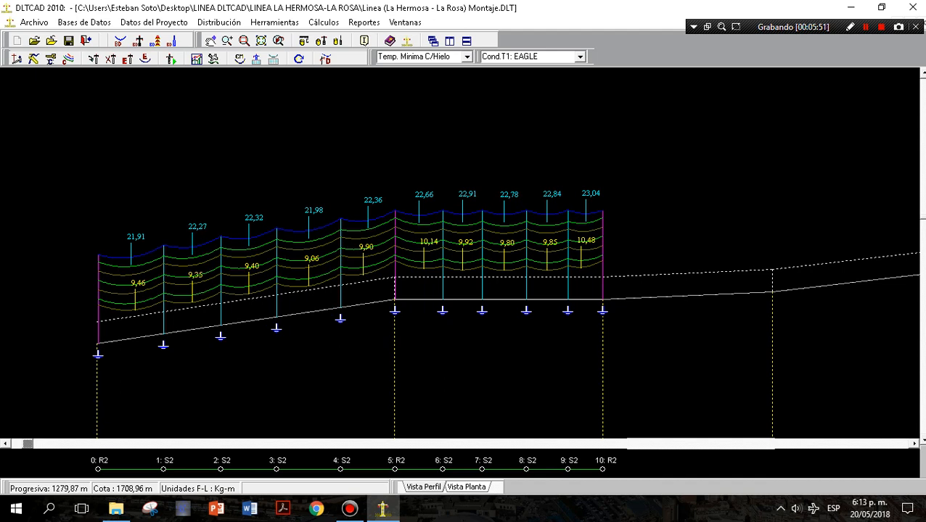
{"action": "right_click", "coordinate": [580, 288]}
{"action": "right_click", "coordinate": [417, 85]}
Examine the dampers in the Mi4Nv image from the LINEA LA HERMOSA-LA ROSA folder inside LINEA DLTCAD, then close the image.
{"action": "left_click", "coordinate": [851, 8]}
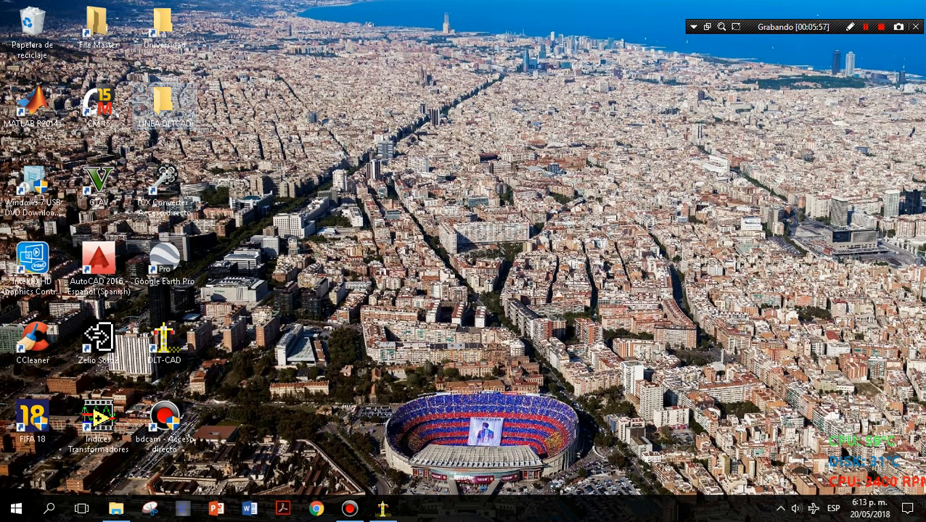
{"action": "double_click", "coordinate": [164, 105]}
{"action": "double_click", "coordinate": [145, 100]}
{"action": "left_click", "coordinate": [12, 61]}
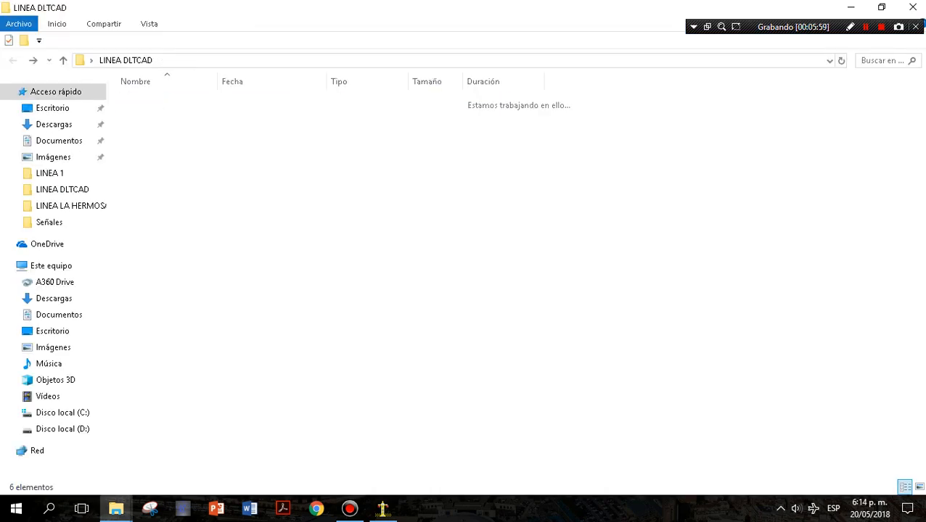
{"action": "double_click", "coordinate": [193, 115]}
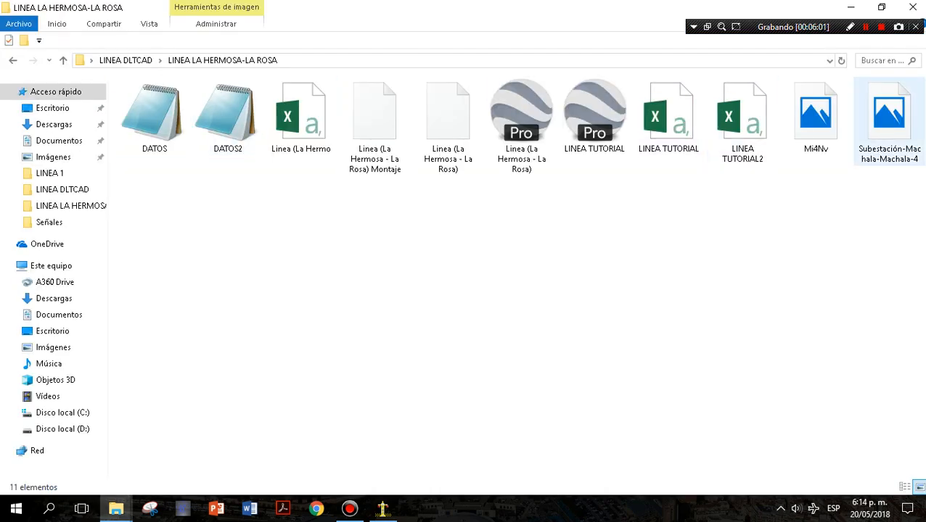
{"action": "left_click", "coordinate": [888, 119]}
{"action": "double_click", "coordinate": [815, 117]}
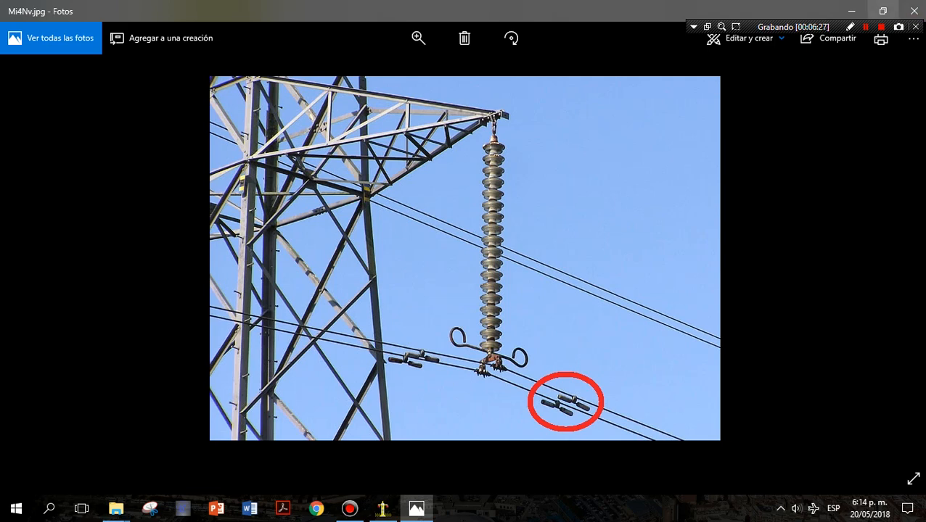
{"action": "left_click", "coordinate": [914, 11]}
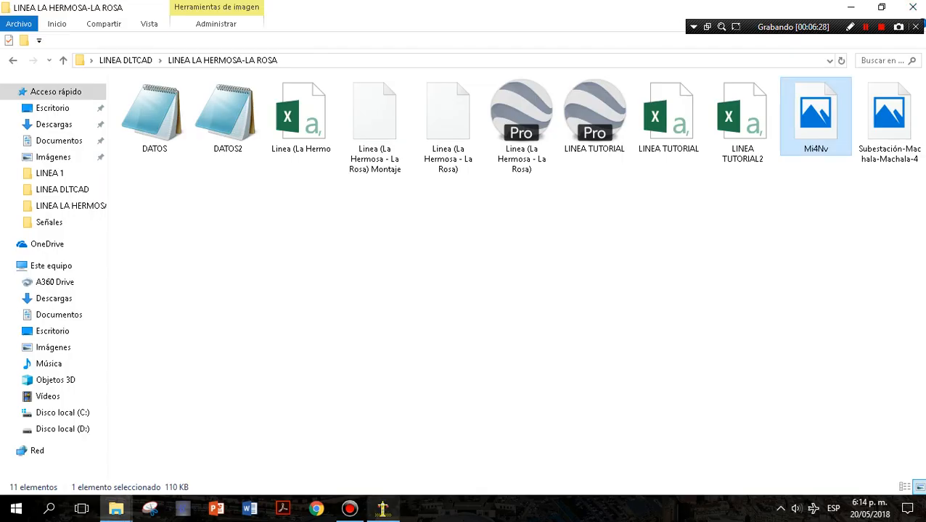
Return to DLTCAD and distribute vibration dampers along the line with the damper table's existing span ranges and counts.
{"action": "left_click", "coordinate": [382, 509]}
{"action": "left_click", "coordinate": [274, 22]}
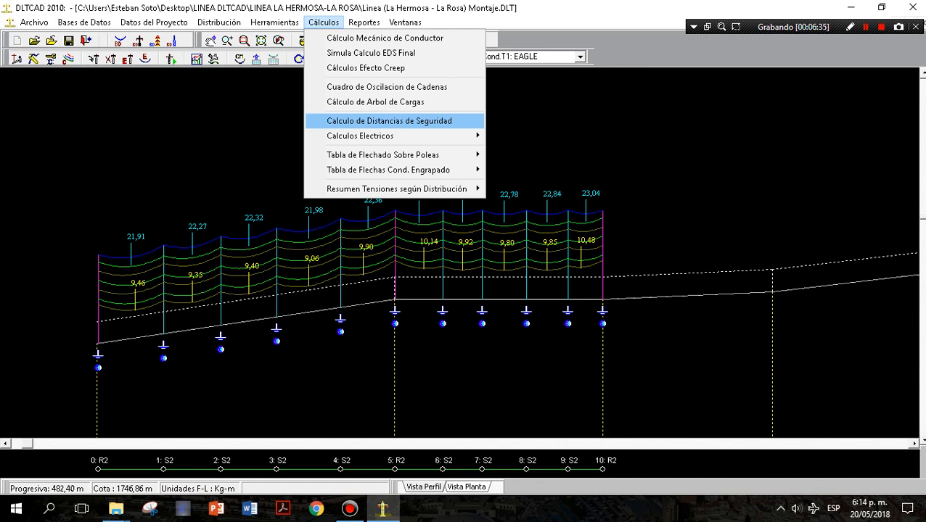
{"action": "left_click", "coordinate": [274, 22]}
{"action": "left_click", "coordinate": [274, 22]}
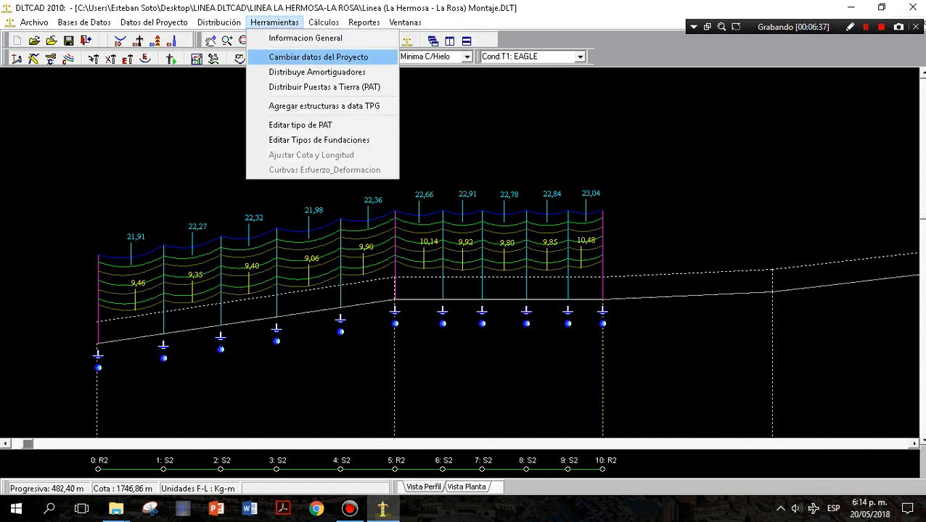
{"action": "left_click", "coordinate": [290, 71]}
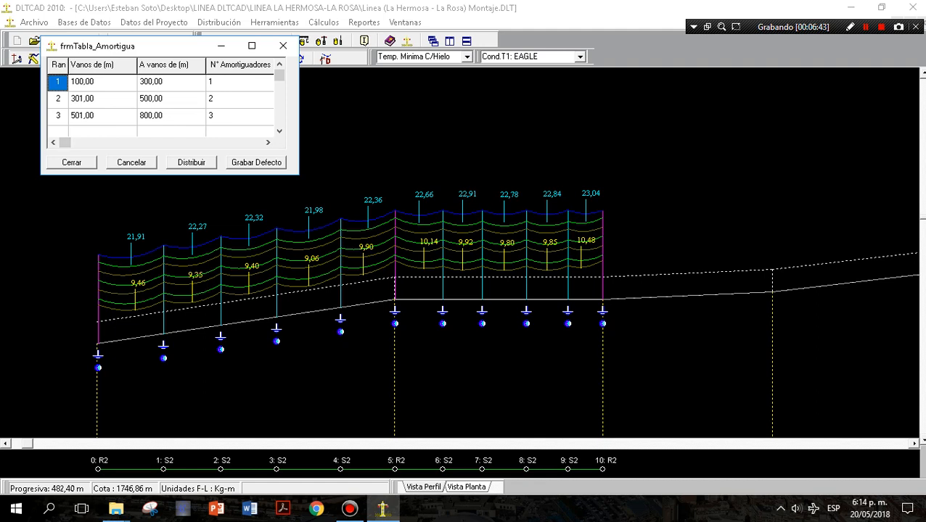
{"action": "key", "text": "Right"}
{"action": "key", "text": "Right"}
{"action": "key", "text": "Right"}
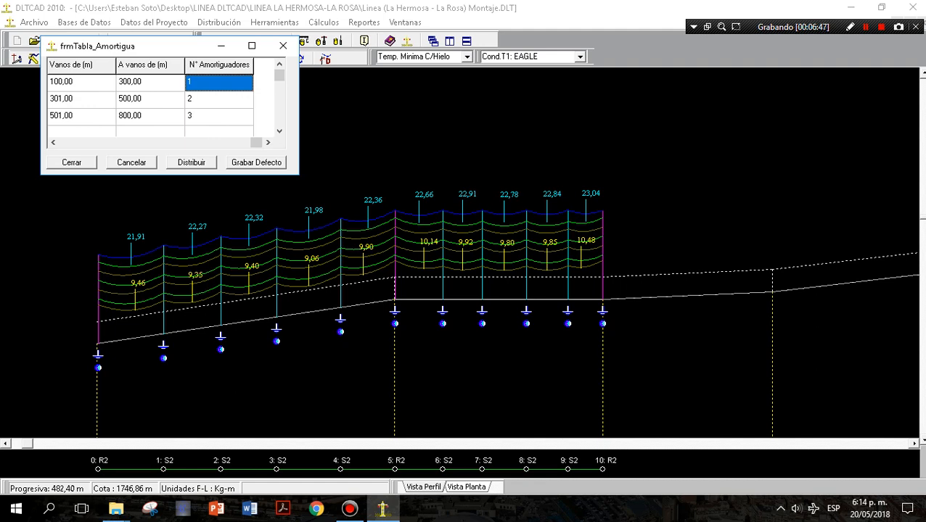
{"action": "left_click_drag", "start_coordinate": [256, 142], "coordinate": [65, 142]}
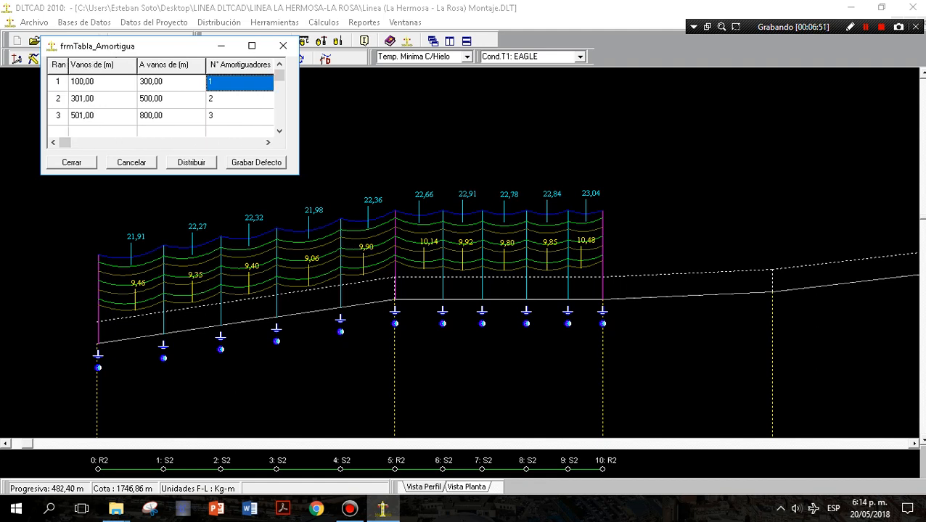
{"action": "left_click", "coordinate": [191, 162]}
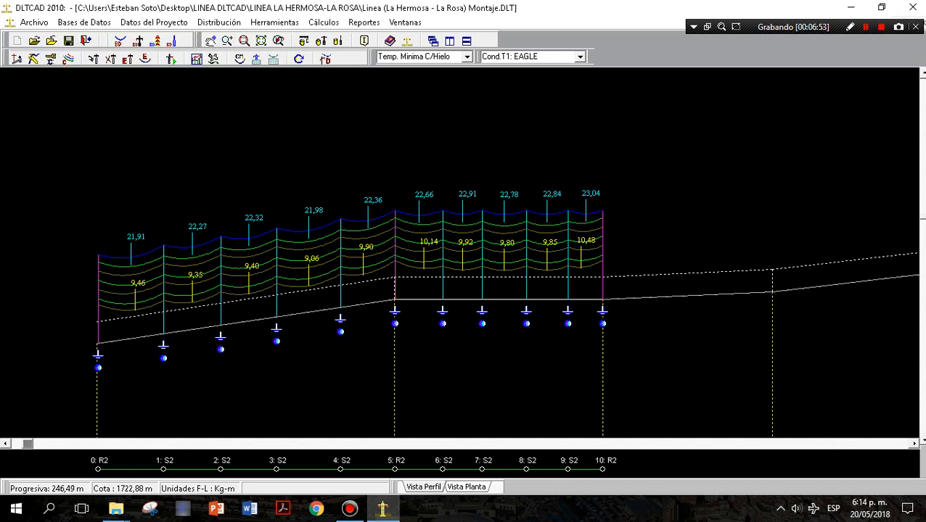
{"action": "scroll", "coordinate": [461, 253], "scroll_direction": "up", "scroll_amount": 5}
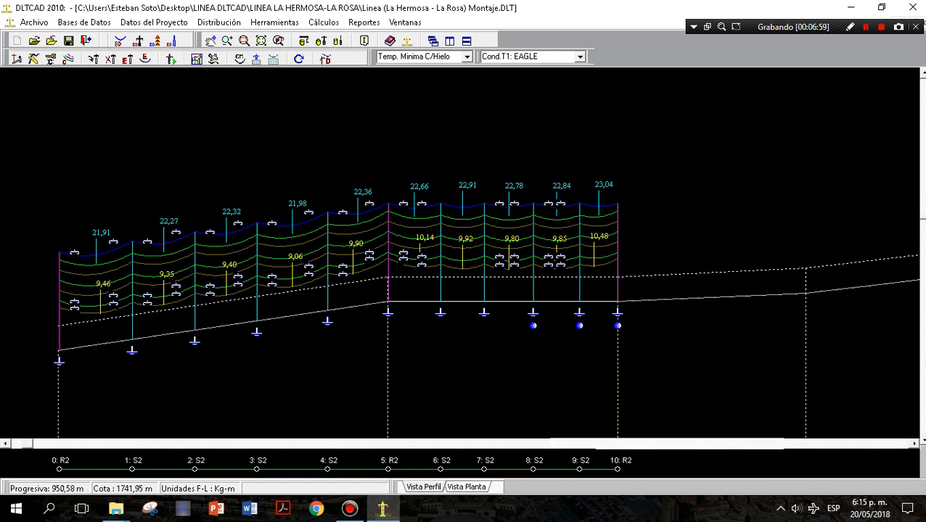
Distribute grounding (PAT) of type PAT1 along the project's structures, starting at structure 0.
{"action": "left_click", "coordinate": [324, 22]}
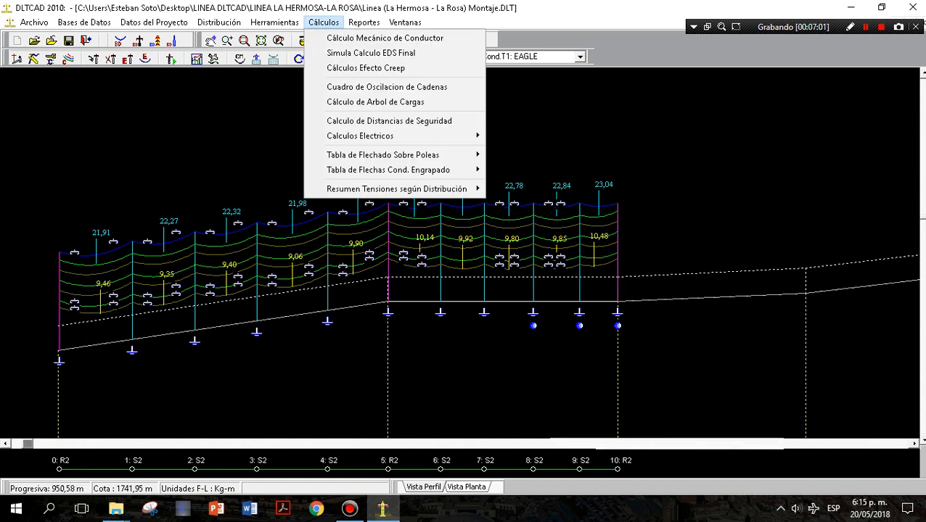
{"action": "left_click", "coordinate": [274, 23]}
{"action": "left_click", "coordinate": [274, 23]}
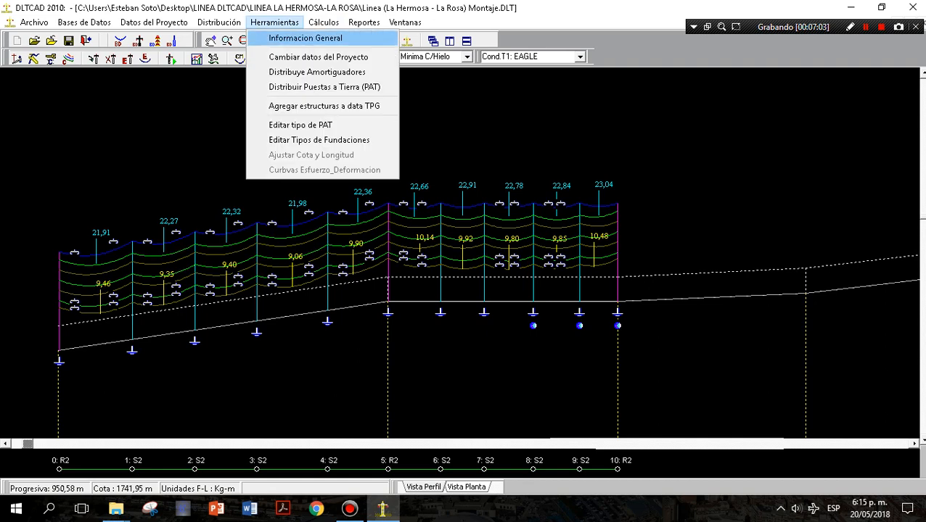
{"action": "key", "text": "Return"}
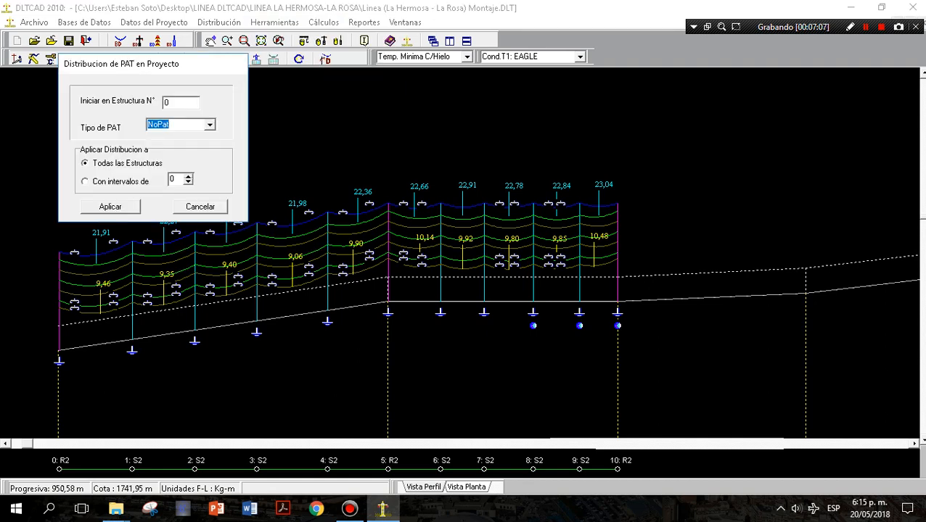
{"action": "left_click", "coordinate": [172, 102]}
{"action": "left_click", "coordinate": [210, 125]}
{"action": "left_click", "coordinate": [176, 146]}
{"action": "left_click", "coordinate": [188, 176]}
{"action": "left_click", "coordinate": [111, 206]}
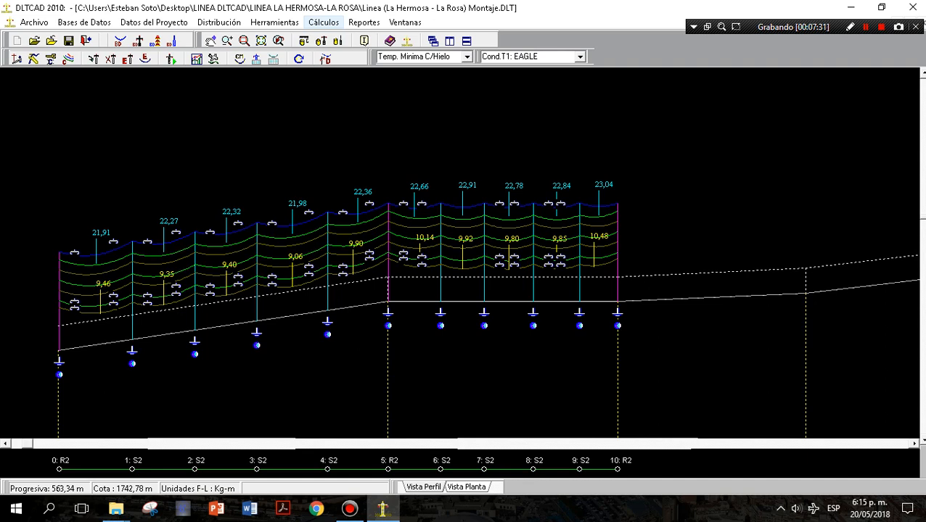
Review the foundation types in the foundation type editor, then close it without changes.
{"action": "left_click", "coordinate": [324, 23]}
{"action": "mouse_move", "coordinate": [274, 23]}
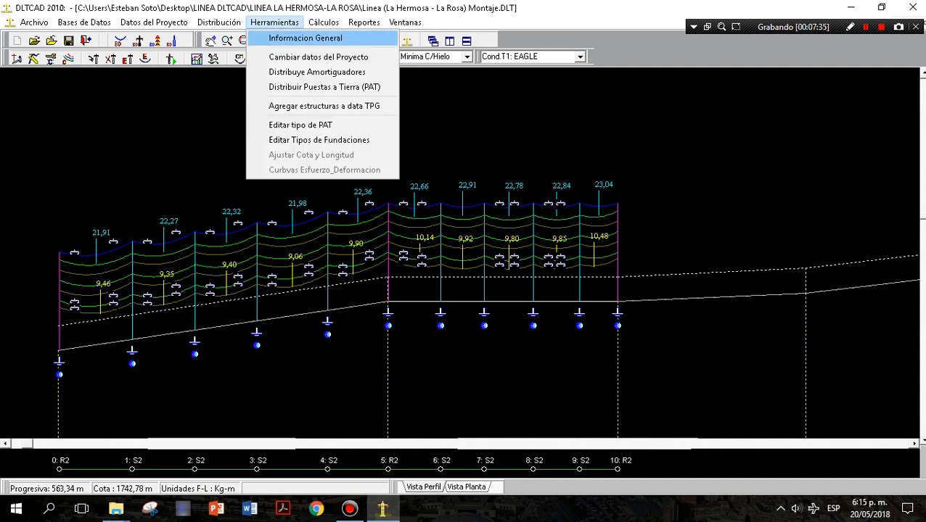
{"action": "left_click", "coordinate": [319, 140]}
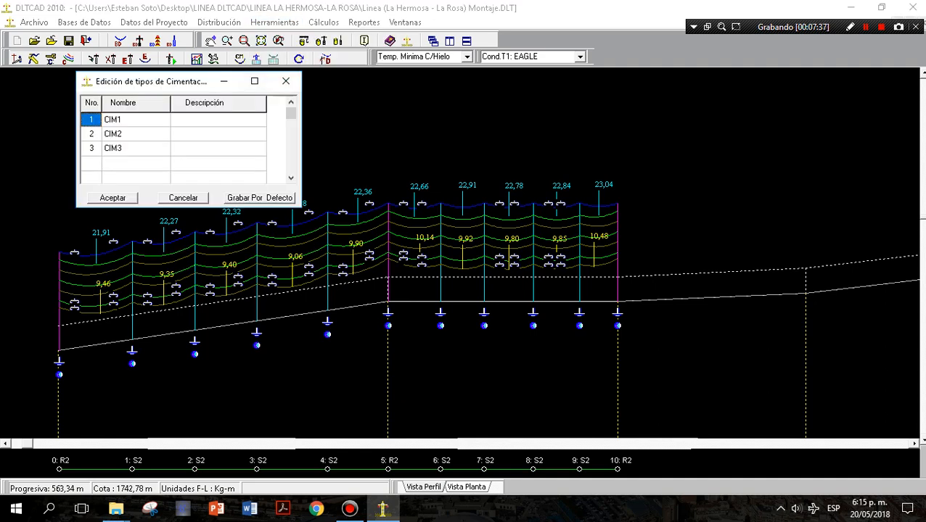
{"action": "left_click", "coordinate": [183, 198]}
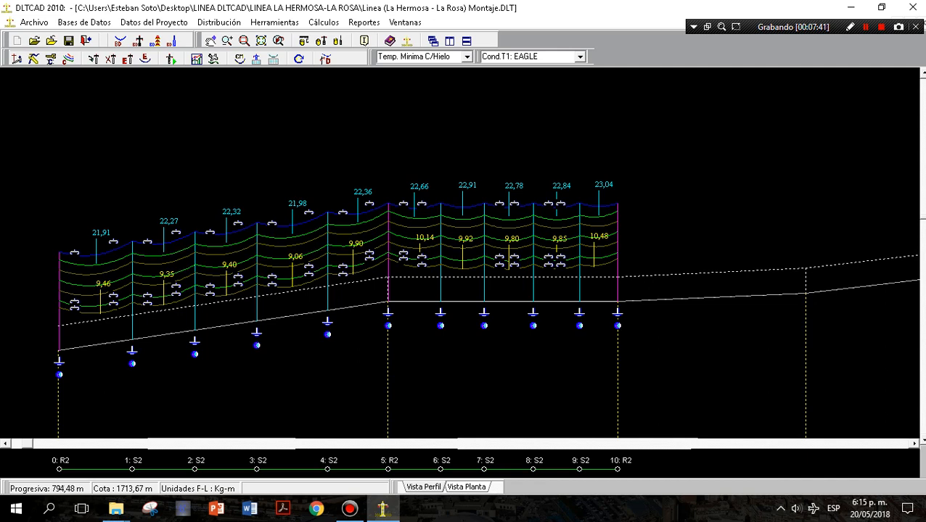
{"action": "left_click", "coordinate": [401, 207]}
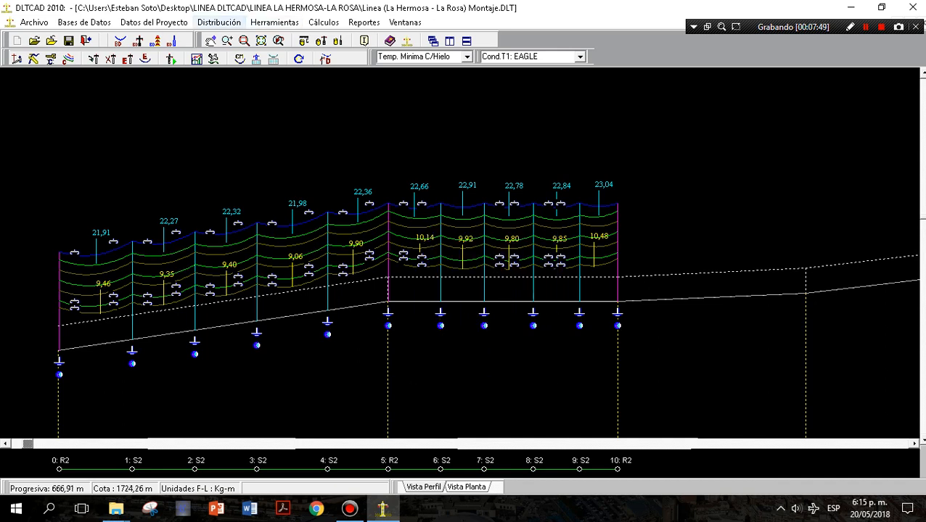
{"action": "left_click", "coordinate": [219, 22]}
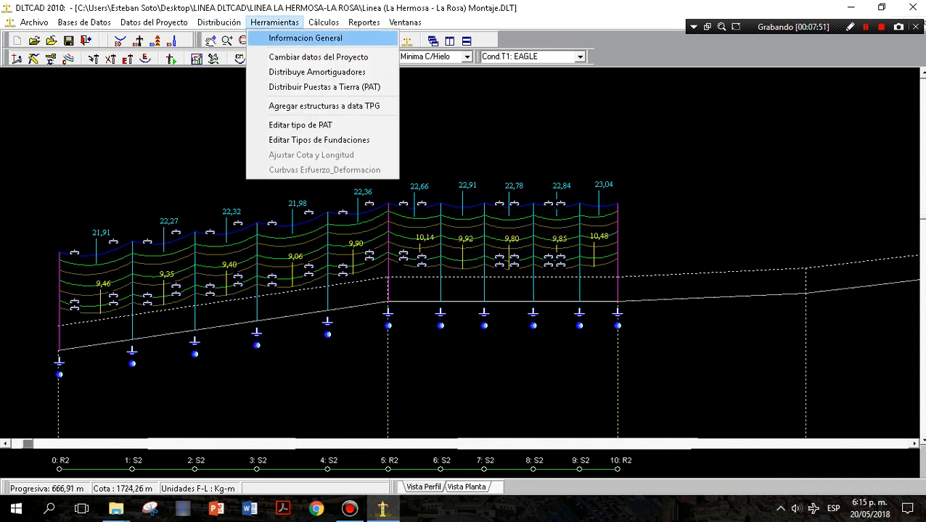
{"action": "left_click", "coordinate": [421, 94]}
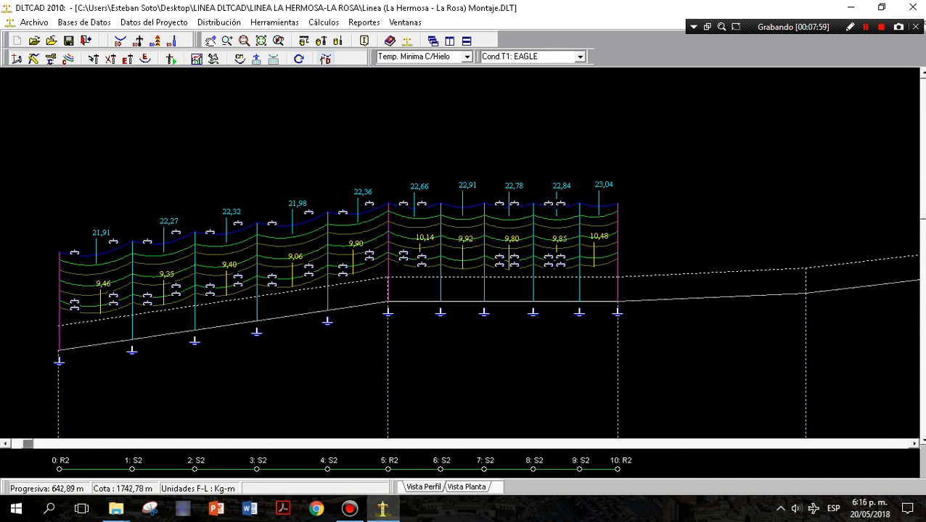
{"action": "right_click", "coordinate": [340, 151]}
{"action": "left_click", "coordinate": [370, 160]}
Edit support 10 at the line's end and add an inclined guy (R. Inclinada) with direction R. Derecha.
{"action": "left_click", "coordinate": [128, 58]}
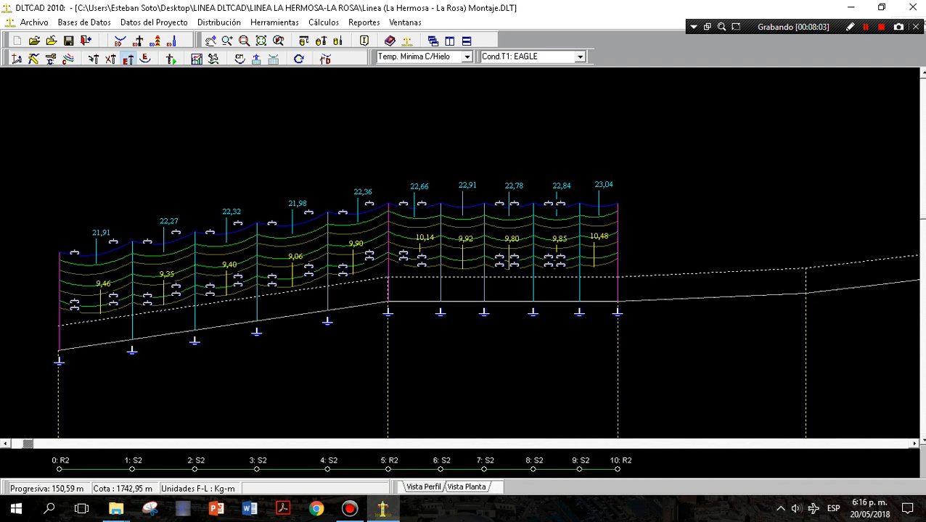
{"action": "left_click", "coordinate": [621, 196]}
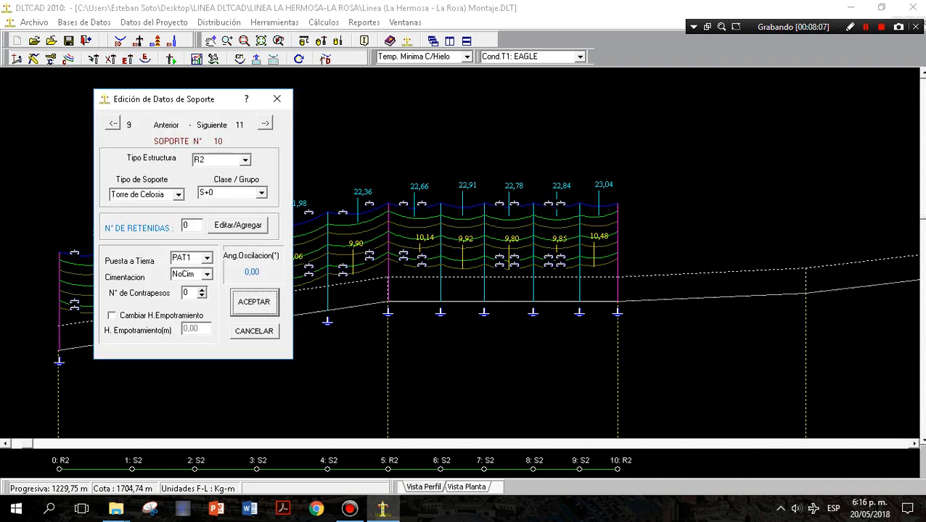
{"action": "double_click", "coordinate": [187, 225]}
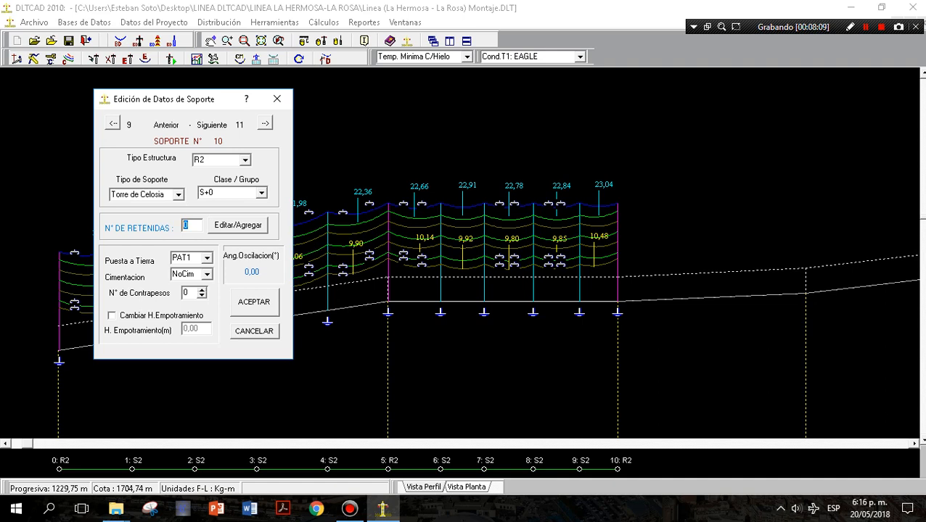
{"action": "key", "text": "Tab"}
{"action": "key", "text": "Return"}
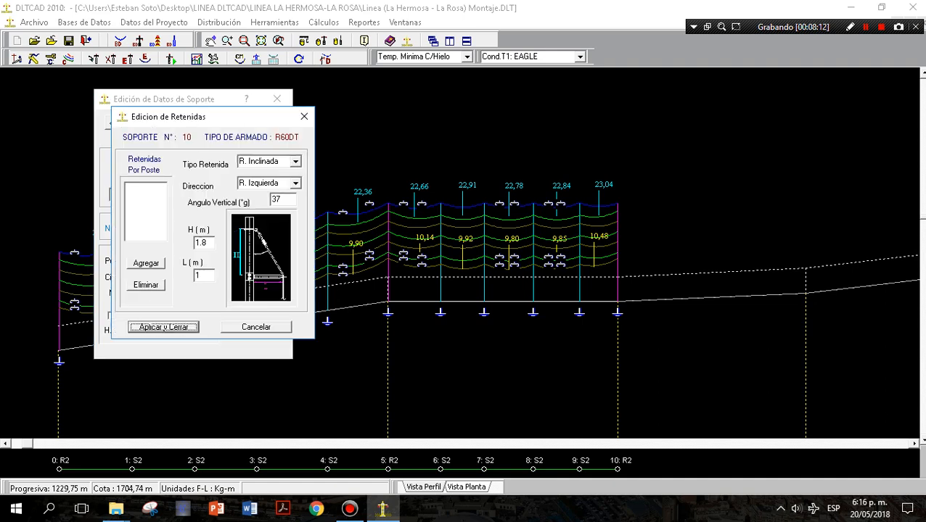
{"action": "left_click", "coordinate": [146, 263]}
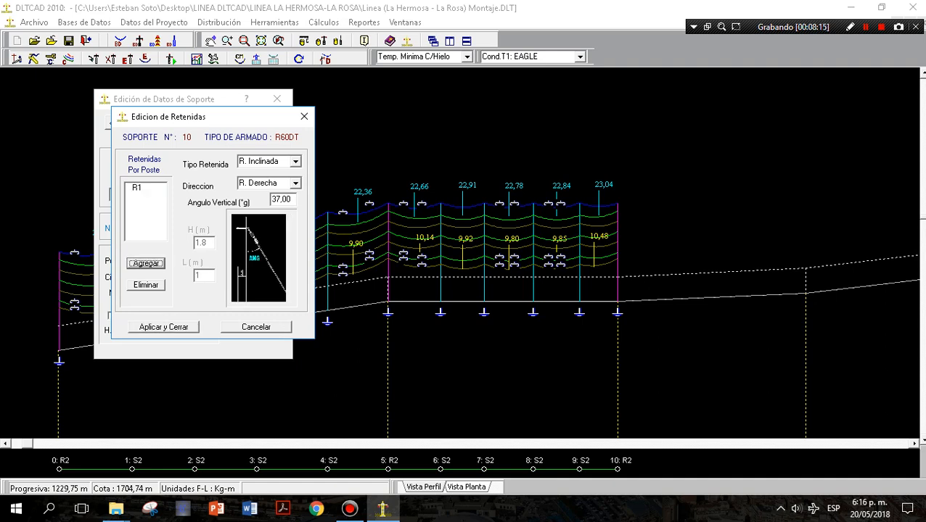
{"action": "left_click", "coordinate": [295, 162]}
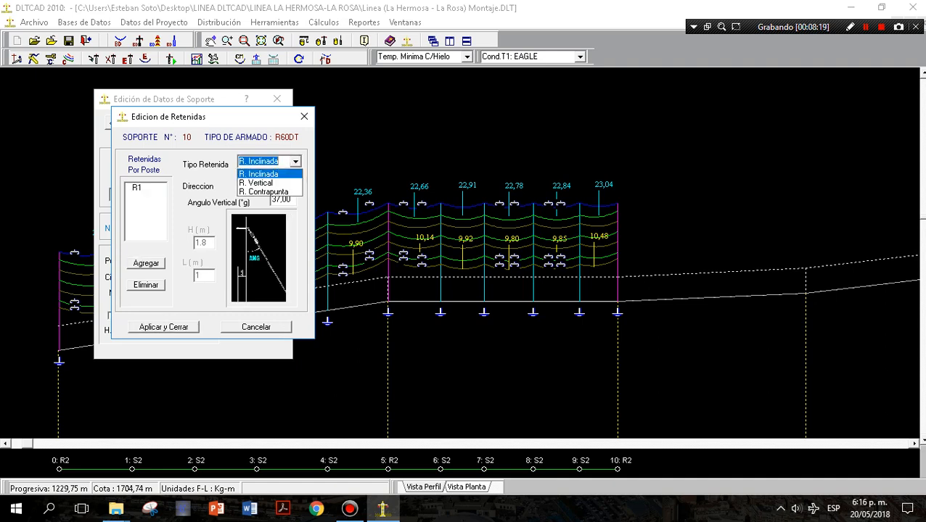
{"action": "left_click", "coordinate": [260, 174]}
{"action": "left_click", "coordinate": [295, 183]}
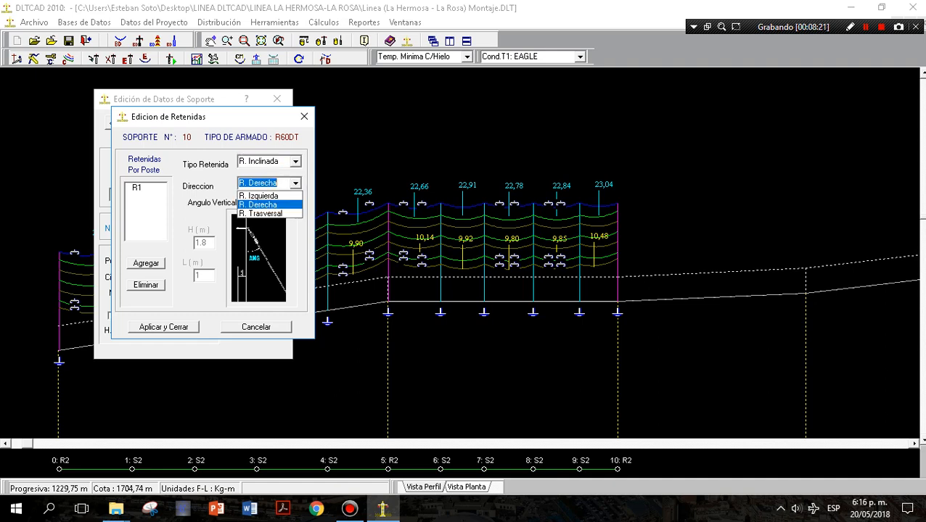
{"action": "left_click", "coordinate": [259, 205]}
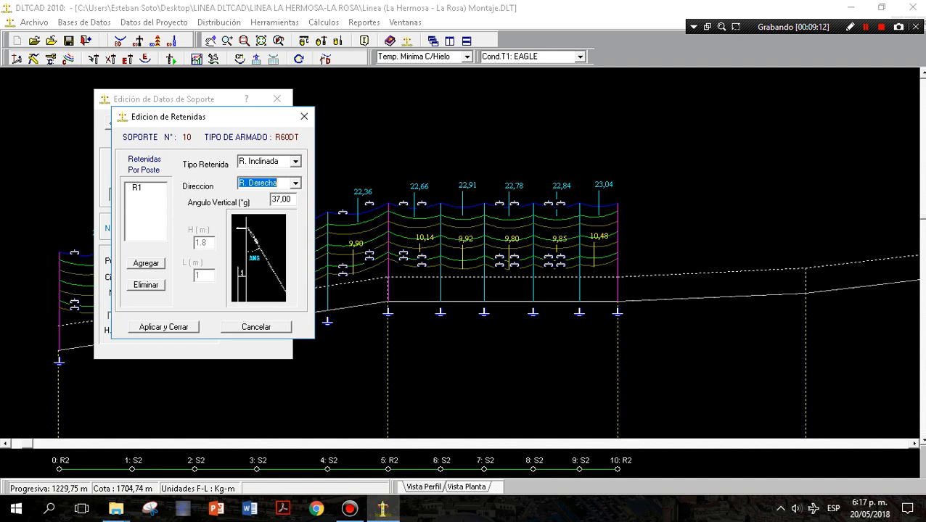
Add a second R. Derecha guy and an R. Izquierda guy to support 10, and apply the support changes.
{"action": "left_click", "coordinate": [295, 184]}
{"action": "left_click", "coordinate": [295, 183]}
{"action": "left_click", "coordinate": [146, 263]}
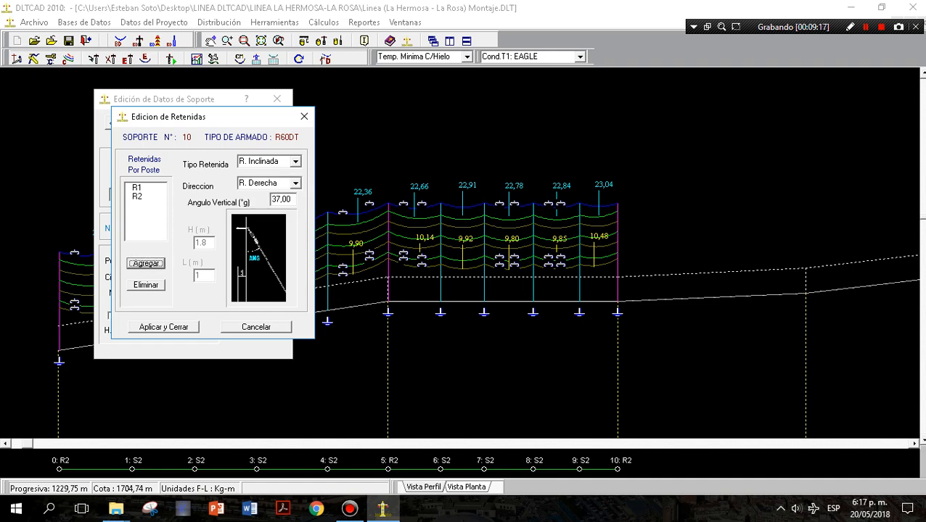
{"action": "left_click", "coordinate": [295, 183]}
{"action": "left_click", "coordinate": [258, 196]}
{"action": "left_click", "coordinate": [146, 263]}
{"action": "left_click", "coordinate": [164, 327]}
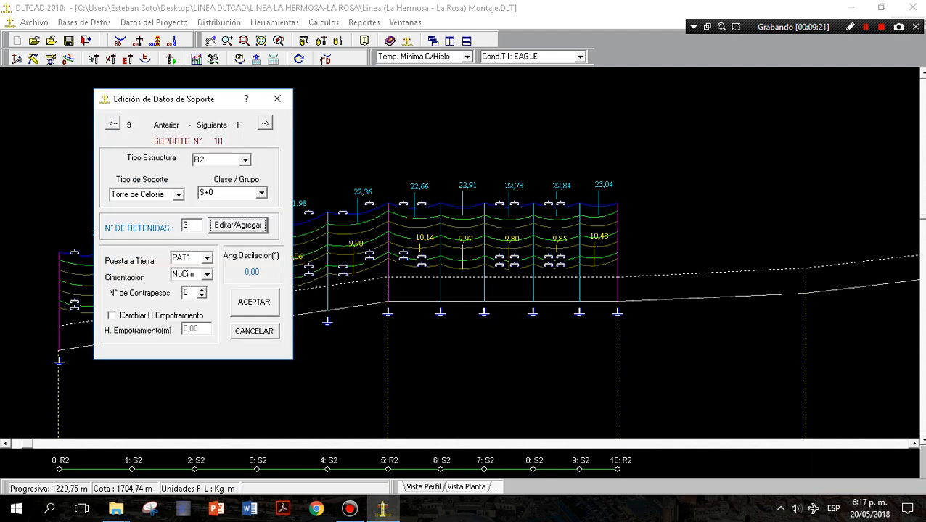
{"action": "left_click", "coordinate": [252, 301]}
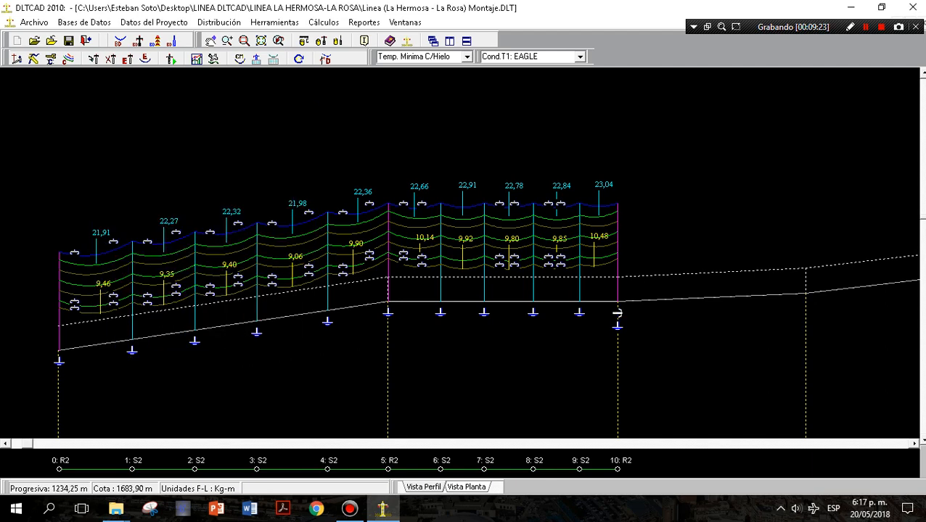
{"action": "scroll", "coordinate": [460, 281], "scroll_direction": "up", "scroll_amount": 2}
{"action": "scroll", "coordinate": [460, 280], "scroll_direction": "up", "scroll_amount": 1}
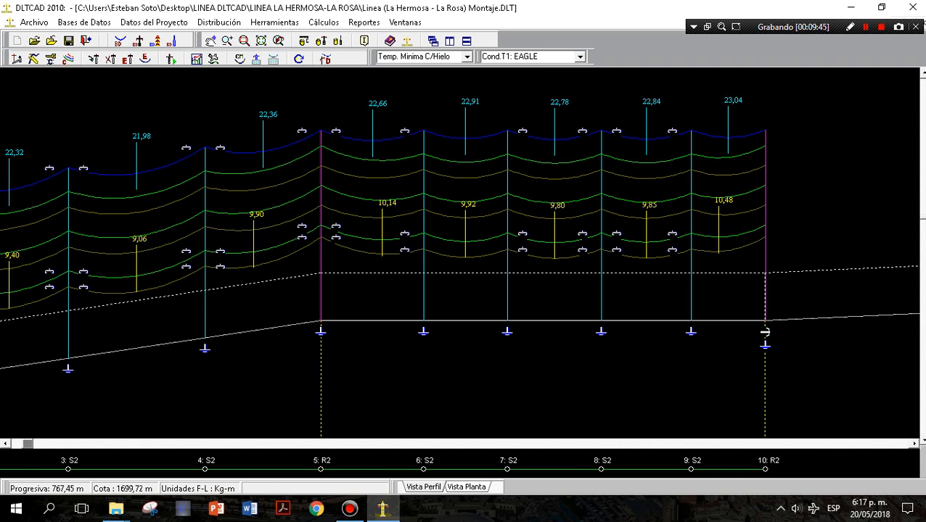
Calculate the EAGLE conductor's high-temperature creep effect for a 300 m span over 10 years, and examine the creep values.
{"action": "left_click", "coordinate": [274, 22]}
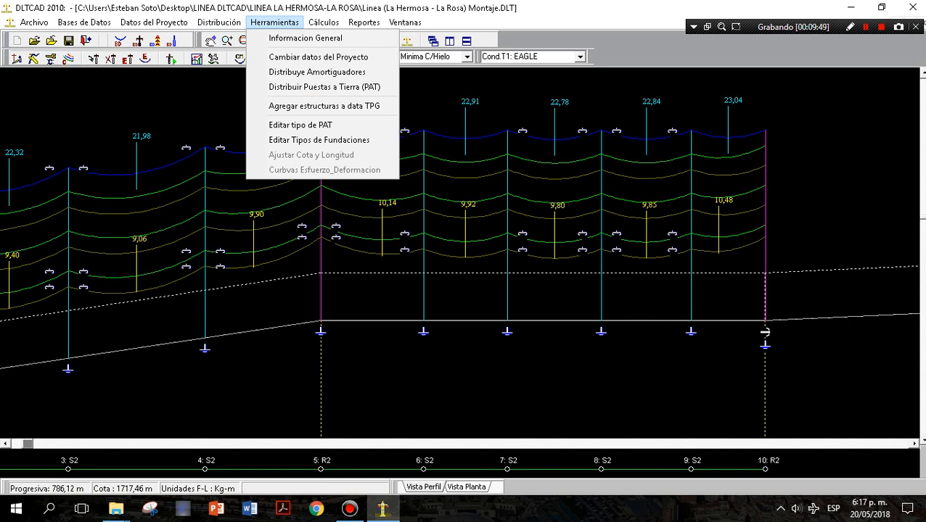
{"action": "mouse_move", "coordinate": [324, 22]}
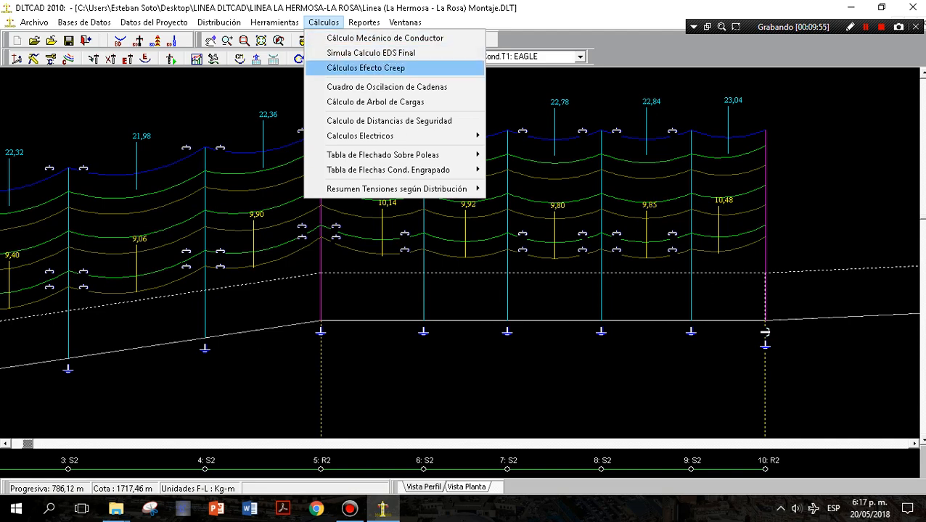
{"action": "left_click", "coordinate": [366, 67]}
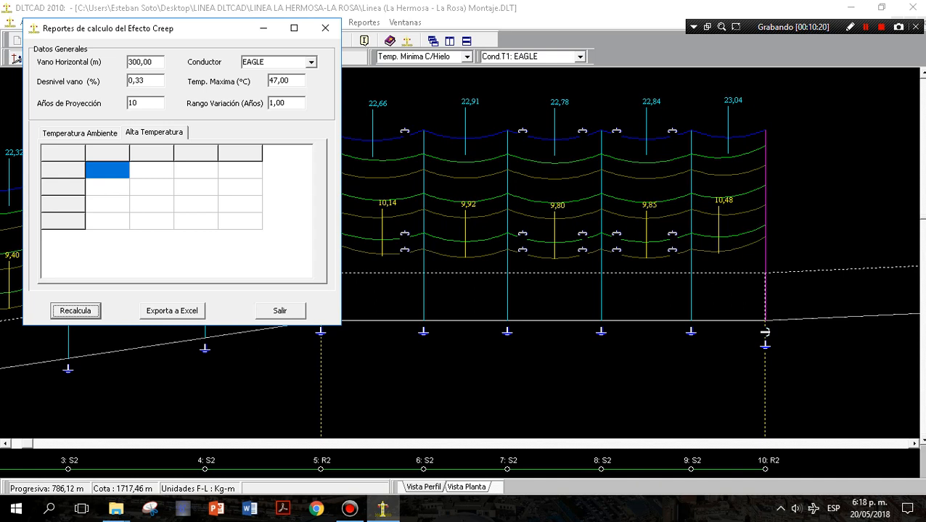
{"action": "left_click", "coordinate": [290, 81]}
{"action": "left_click_drag", "start_coordinate": [290, 81], "coordinate": [274, 81]}
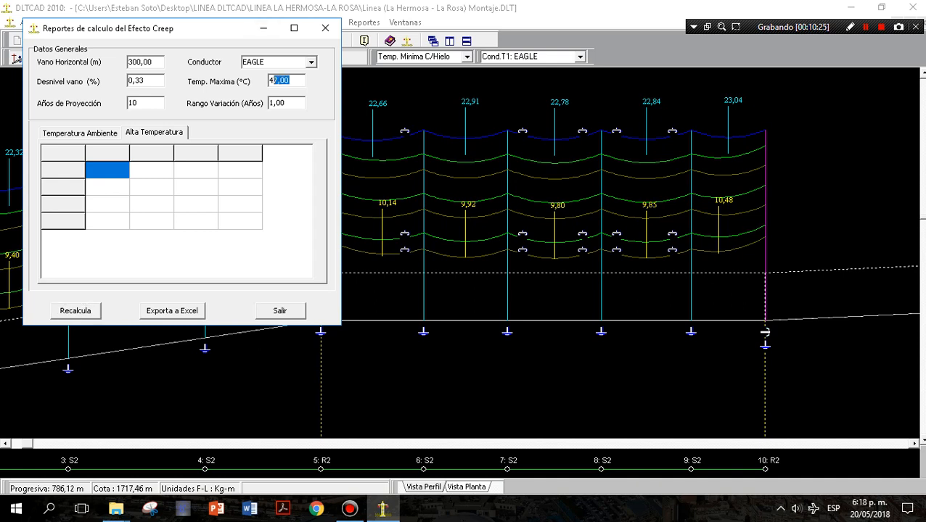
{"action": "left_click", "coordinate": [146, 80]}
{"action": "left_click", "coordinate": [146, 103]}
{"action": "left_click", "coordinate": [75, 311]}
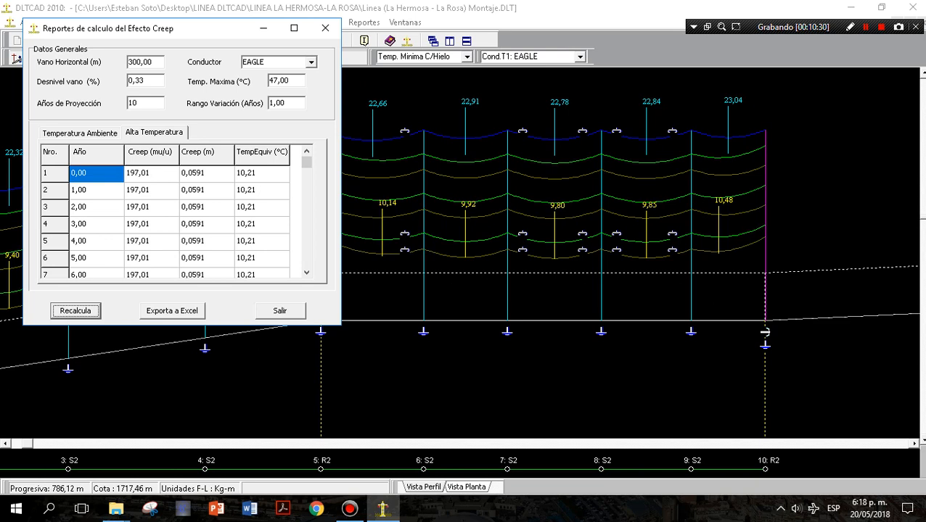
{"action": "left_click", "coordinate": [206, 173]}
{"action": "left_click", "coordinate": [151, 174]}
{"action": "left_click", "coordinate": [151, 190]}
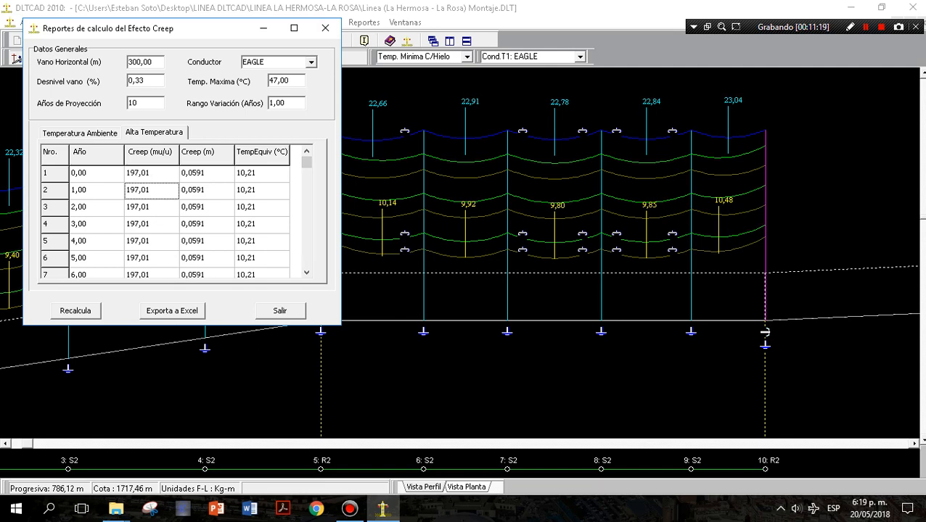
Close the creep report, and review the string oscillation table (Tabla de Oscilación de Cadenas), cancelling it without changes.
{"action": "left_click", "coordinate": [279, 310]}
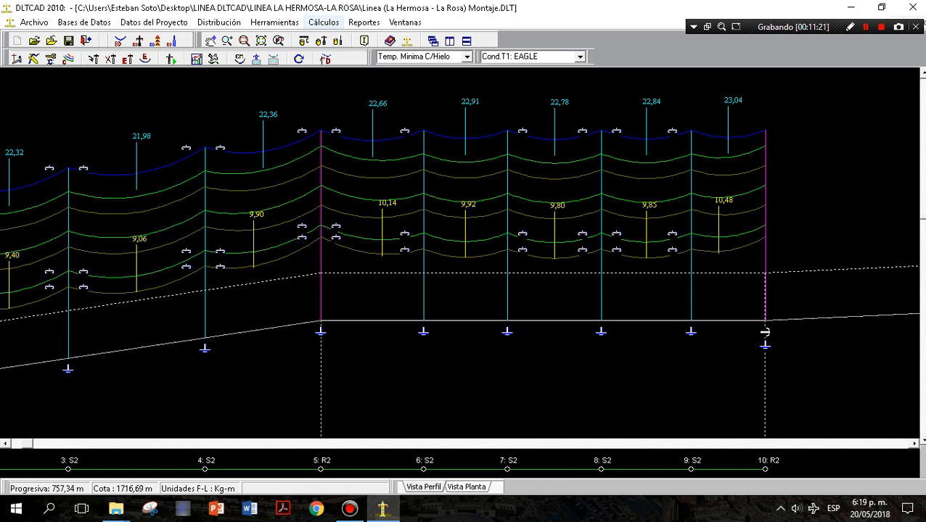
{"action": "left_click", "coordinate": [324, 22]}
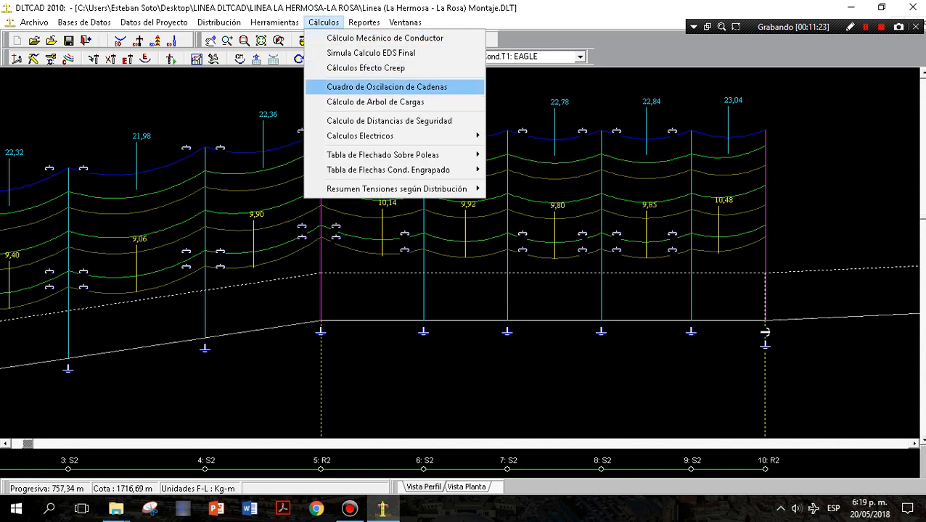
{"action": "left_click", "coordinate": [387, 86]}
{"action": "key", "text": "Down"}
{"action": "key", "text": "Down"}
{"action": "key", "text": "Down"}
{"action": "key", "text": "Down"}
{"action": "key", "text": "Down"}
{"action": "key", "text": "Down"}
{"action": "key", "text": "Down"}
{"action": "key", "text": "Down"}
{"action": "key", "text": "Down"}
{"action": "key", "text": "Down"}
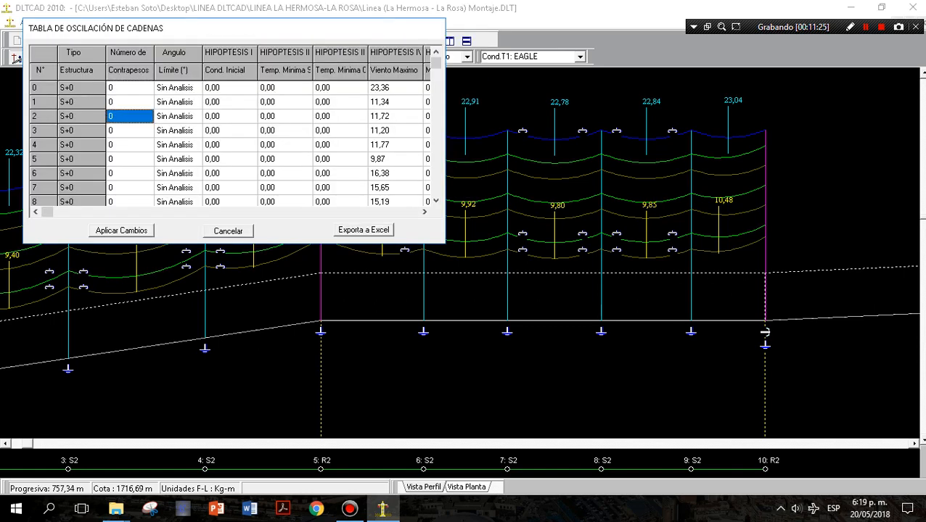
{"action": "key", "text": "ctrl+Home"}
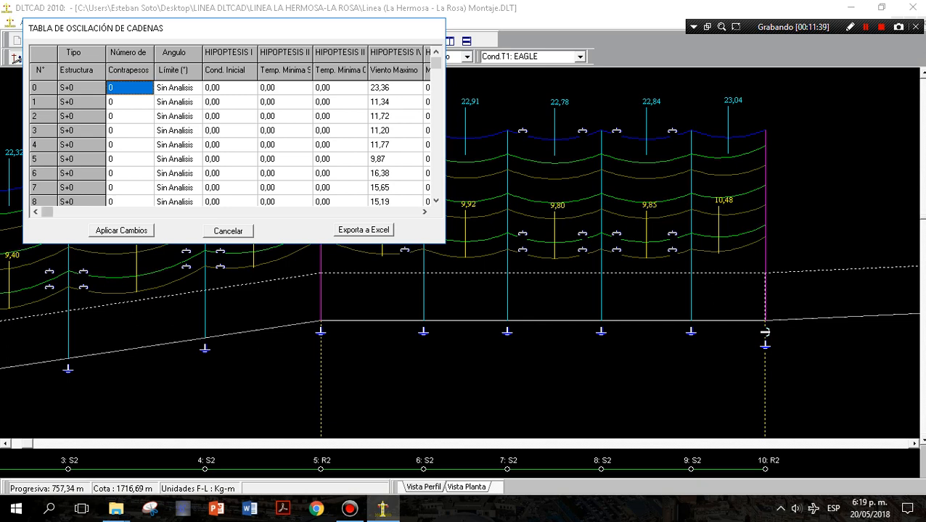
{"action": "left_click", "coordinate": [228, 230]}
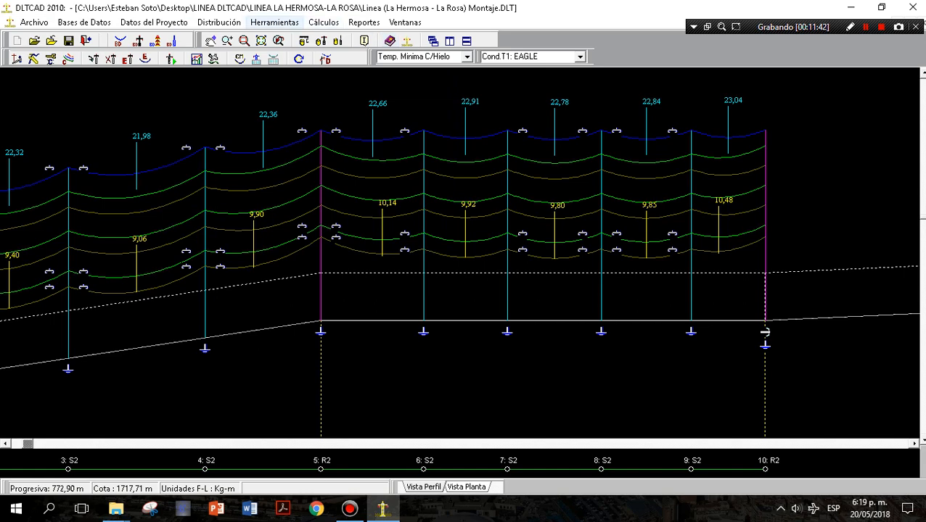
{"action": "left_click", "coordinate": [274, 23]}
{"action": "mouse_move", "coordinate": [324, 23]}
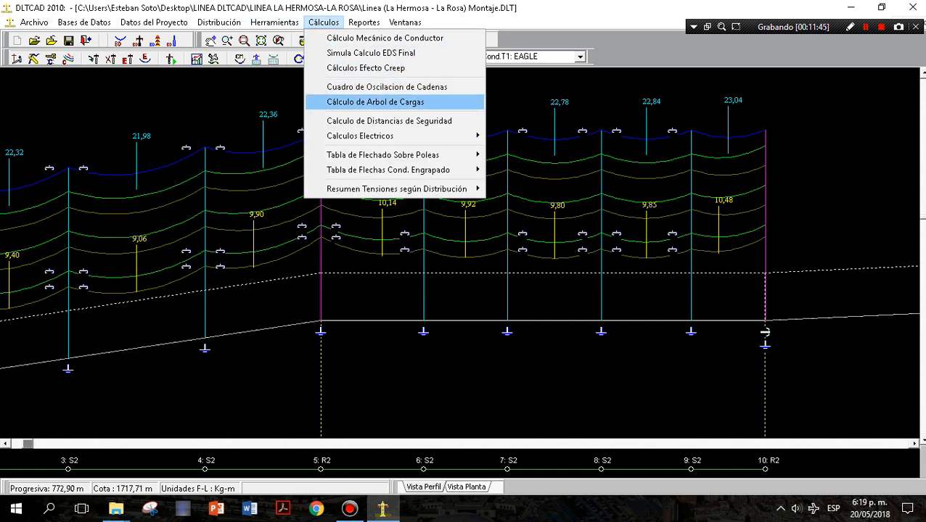
{"action": "mouse_move", "coordinate": [274, 22]}
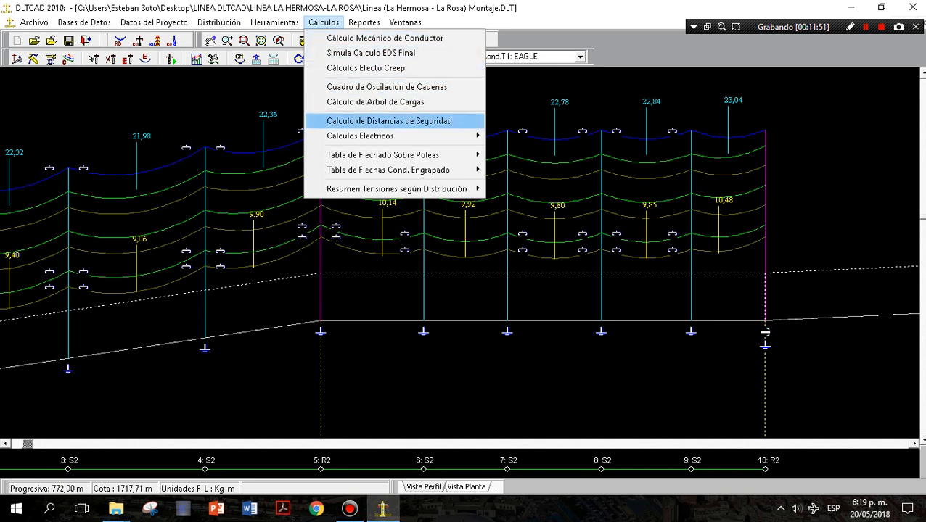
{"action": "left_click", "coordinate": [296, 87]}
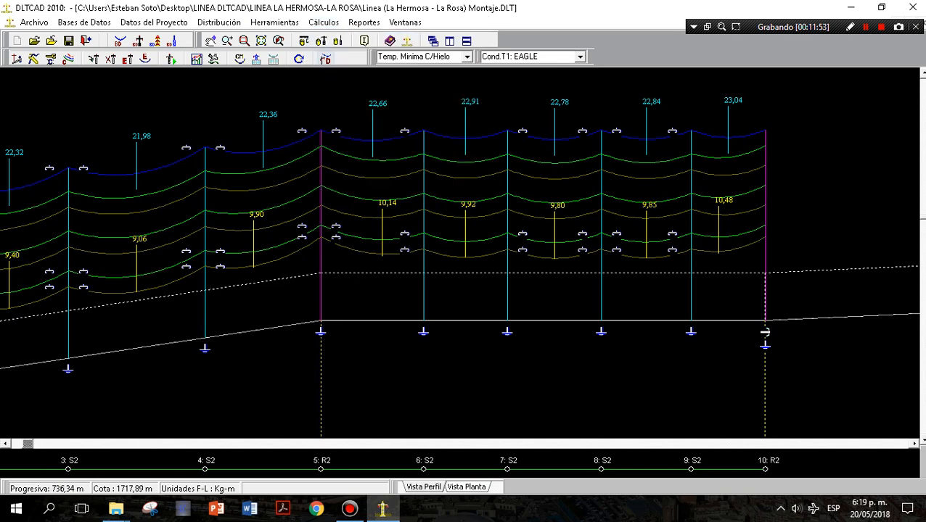
Calculate the EAGLE conductor's conduction temperature (Ampacity) for 120 MVA, 220 kV and four conductors per phase, and close the calculator.
{"action": "left_click", "coordinate": [274, 23]}
{"action": "mouse_move", "coordinate": [324, 22]}
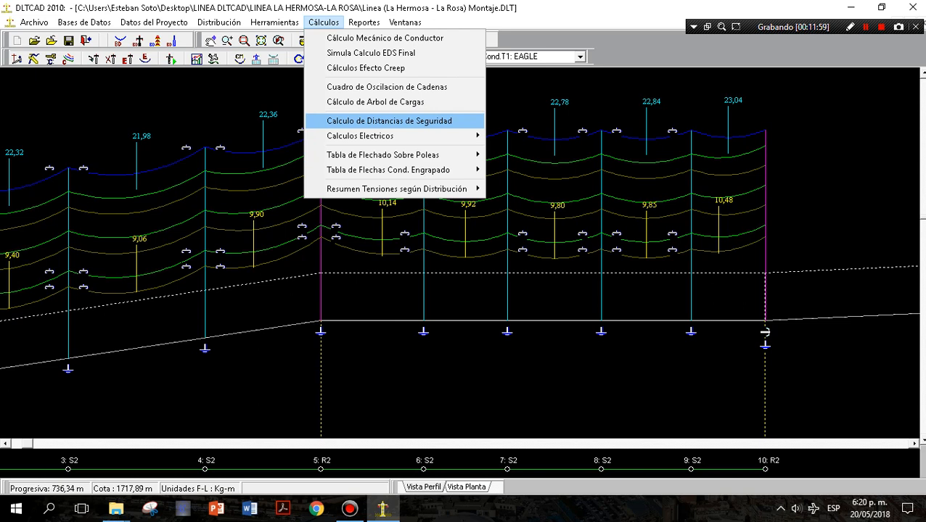
{"action": "mouse_move", "coordinate": [362, 136]}
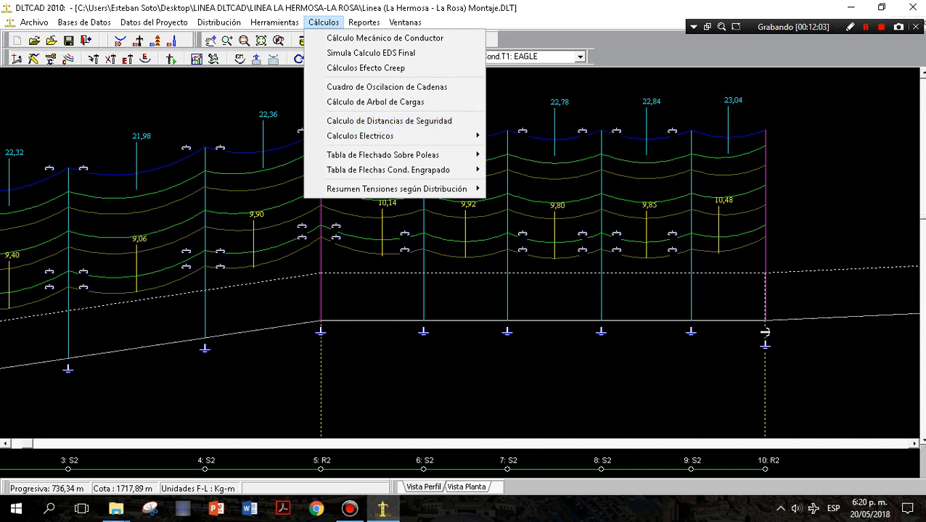
{"action": "mouse_move", "coordinate": [392, 136]}
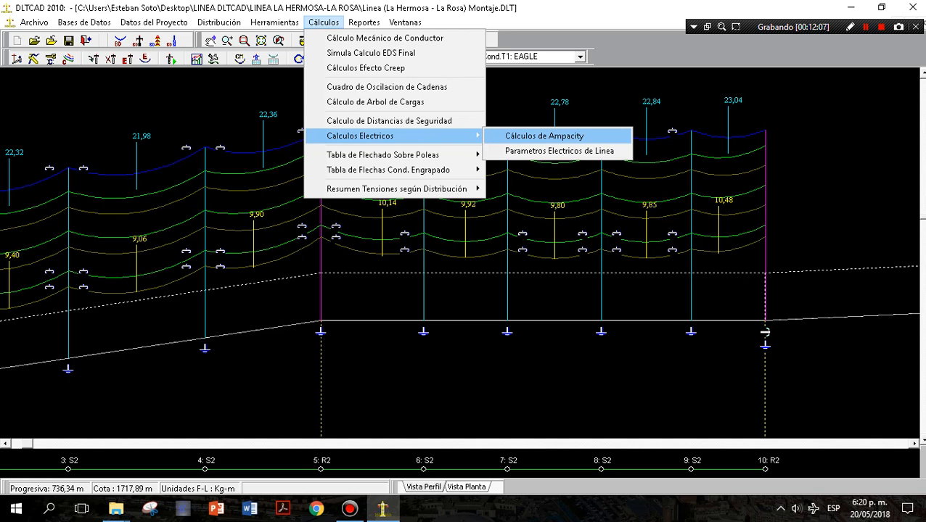
{"action": "left_click", "coordinate": [544, 136]}
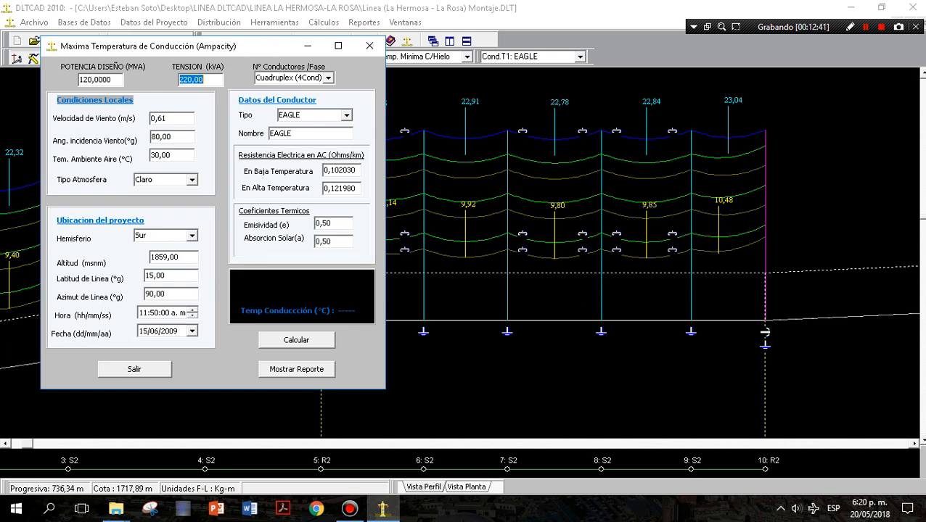
{"action": "left_click", "coordinate": [296, 340]}
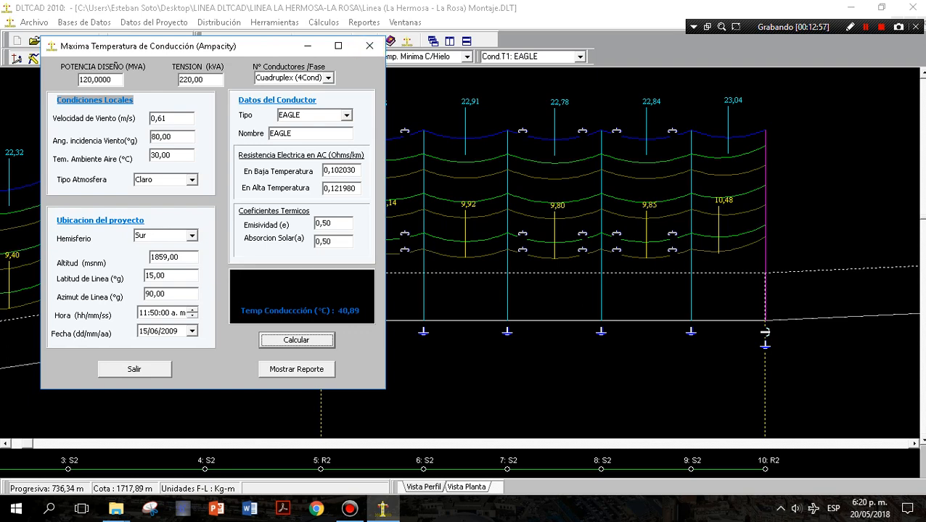
{"action": "left_click", "coordinate": [370, 46]}
Open the line's electrical parameters and compare the conductor layouts of typical structures S2 and R2.
{"action": "left_click", "coordinate": [323, 22]}
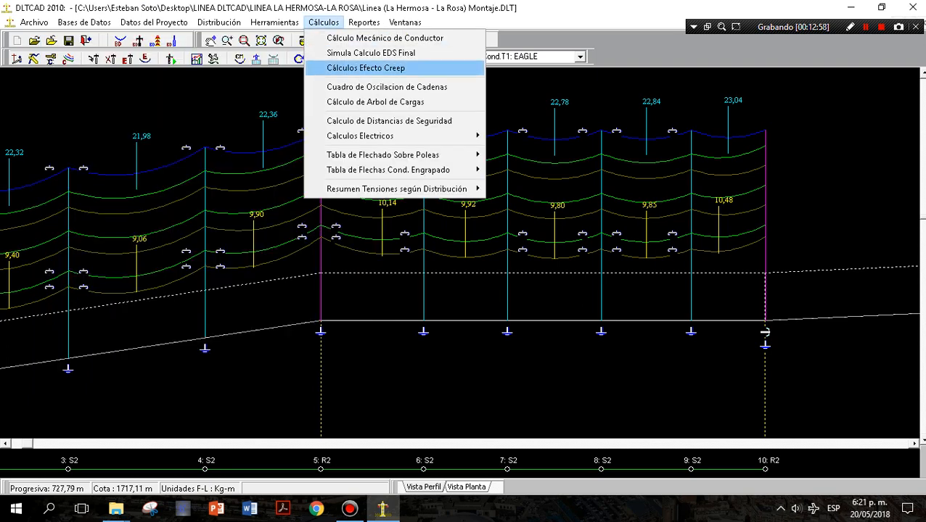
{"action": "left_click", "coordinate": [558, 151]}
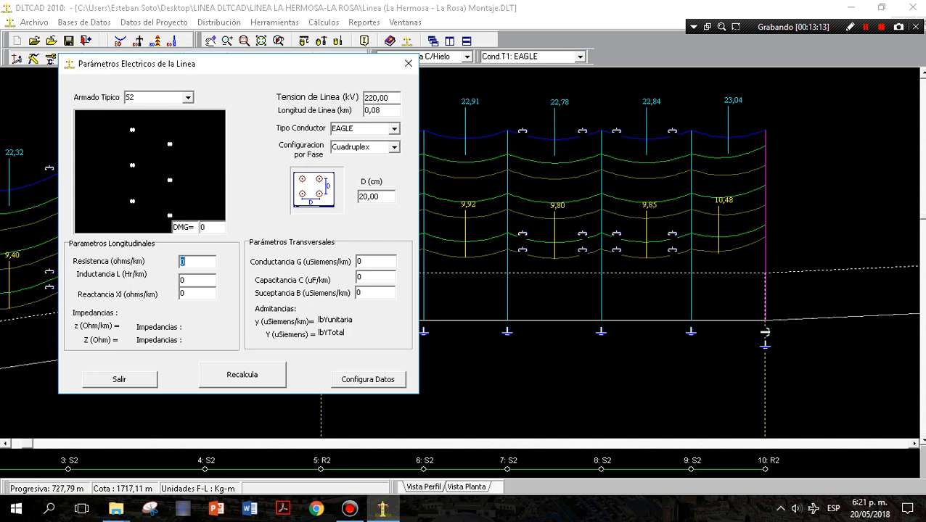
{"action": "left_click", "coordinate": [188, 98]}
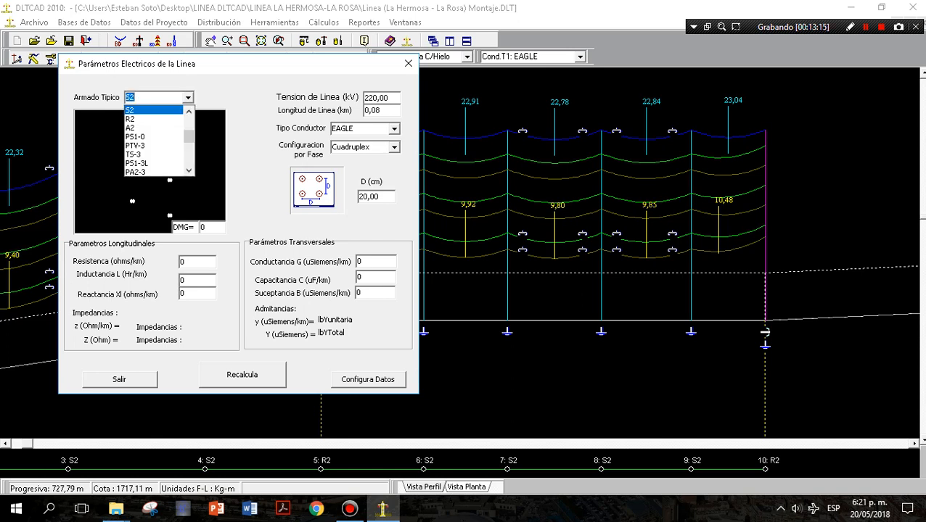
{"action": "key", "text": "Down"}
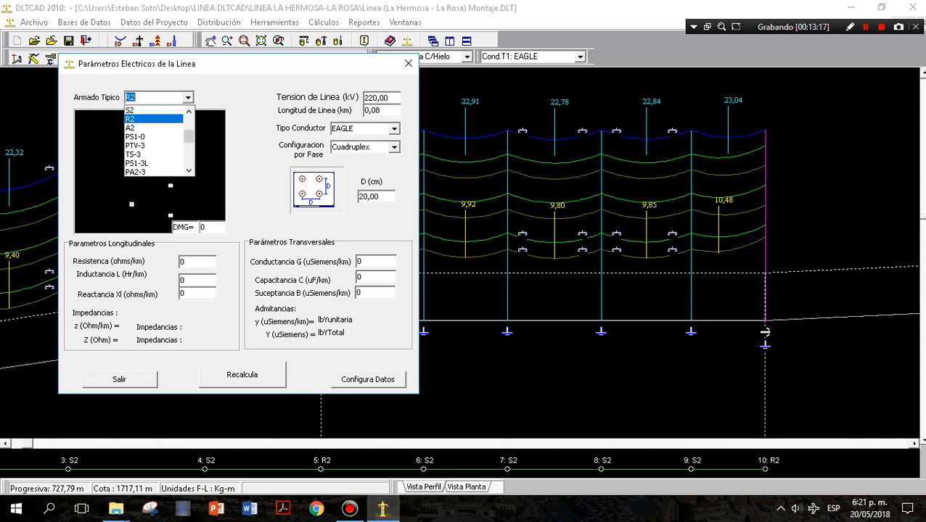
{"action": "key", "text": "Up"}
{"action": "key", "text": "Down"}
{"action": "key", "text": "Up"}
{"action": "key", "text": "Down"}
{"action": "key", "text": "Up"}
{"action": "key", "text": "Up"}
{"action": "key", "text": "Down"}
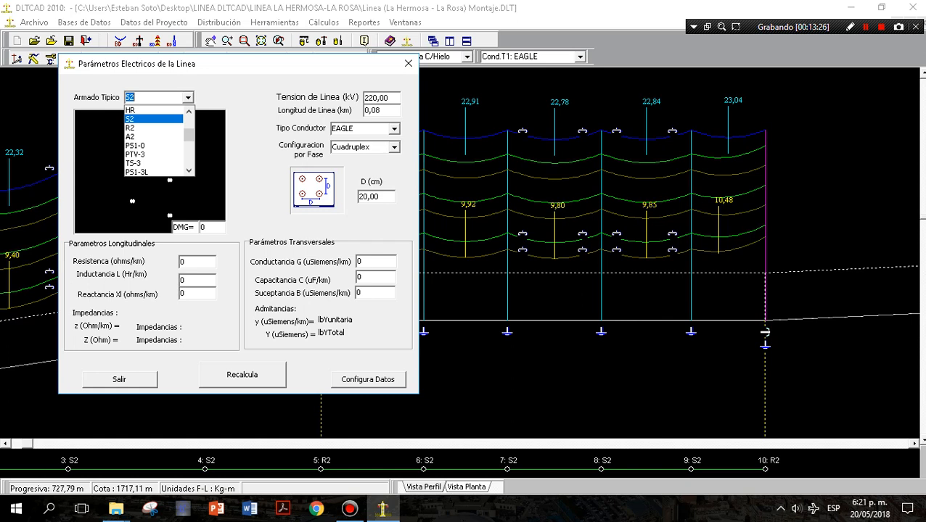
{"action": "key", "text": "Return"}
{"action": "key", "text": "alt+Down"}
{"action": "key", "text": "Up"}
{"action": "key", "text": "Return"}
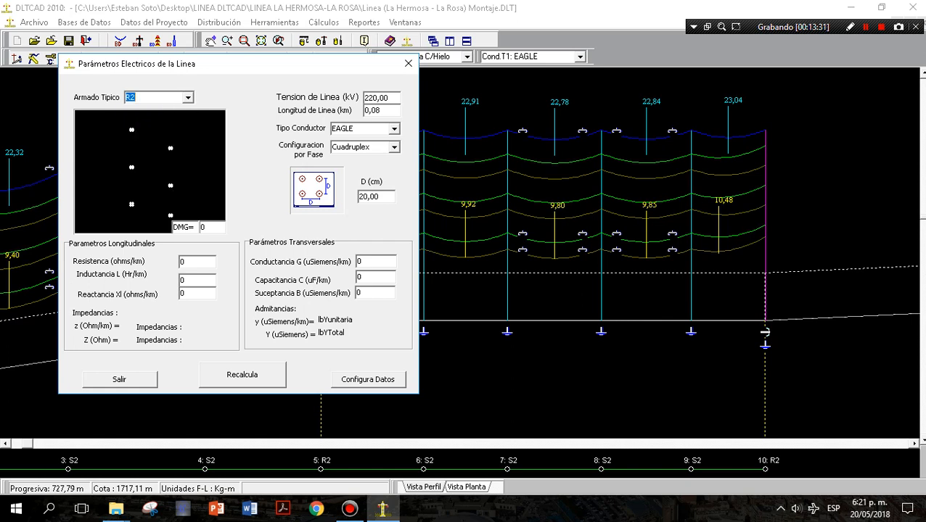
Browse the conductor layouts of other typical structures, including A2 and PA2-3, and set the typical structure to S2.
{"action": "left_click", "coordinate": [188, 98]}
{"action": "key", "text": "Down"}
{"action": "key", "text": "Down"}
{"action": "key", "text": "Down"}
{"action": "key", "text": "Down"}
{"action": "key", "text": "Down"}
{"action": "key", "text": "Down"}
{"action": "key", "text": "Down"}
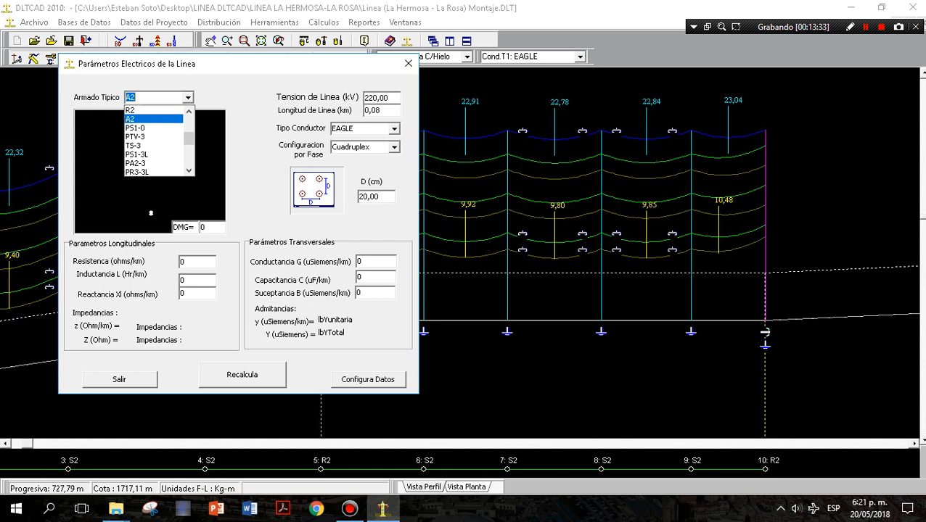
{"action": "key", "text": "Up"}
{"action": "key", "text": "Up"}
{"action": "key", "text": "Up"}
{"action": "key", "text": "Up"}
{"action": "key", "text": "Up"}
{"action": "key", "text": "Up"}
{"action": "key", "text": "Up"}
{"action": "key", "text": "Up"}
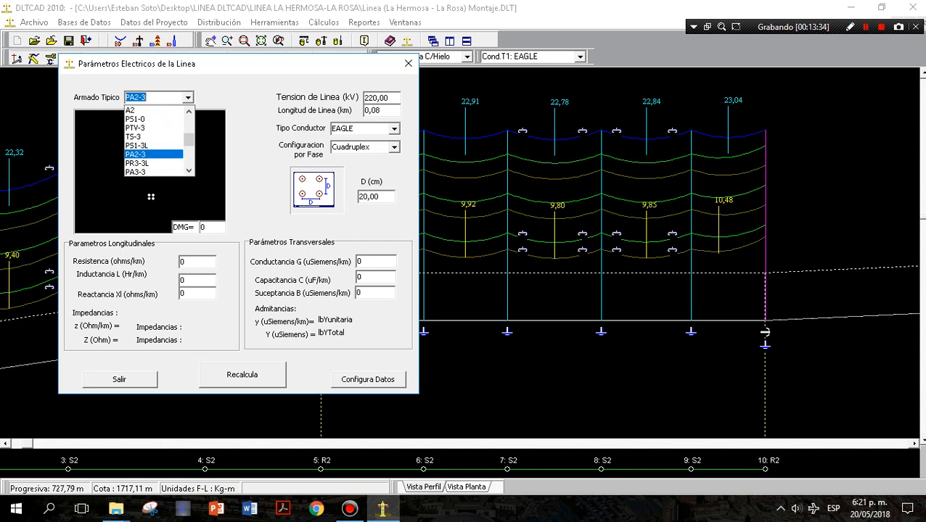
{"action": "key", "text": "Up"}
{"action": "key", "text": "Down"}
{"action": "key", "text": "Down"}
{"action": "key", "text": "Down"}
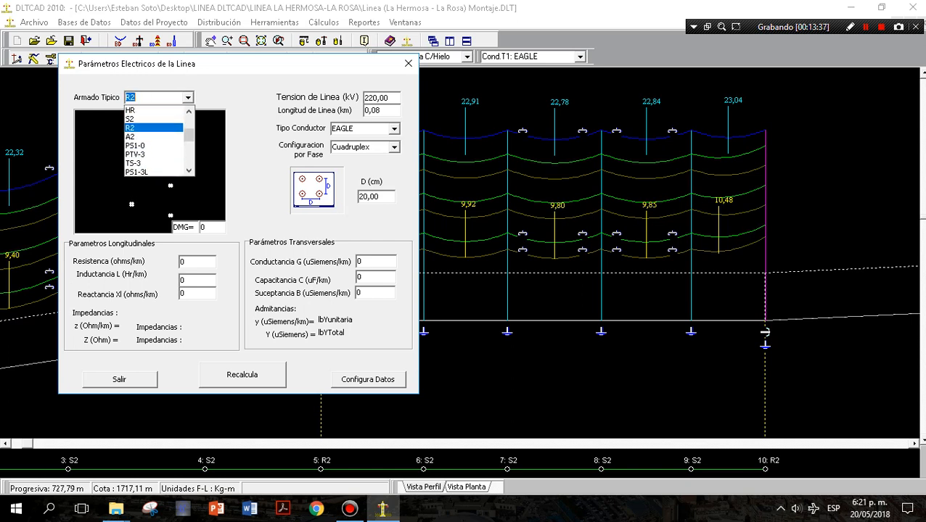
{"action": "key", "text": "Up"}
{"action": "key", "text": "Up"}
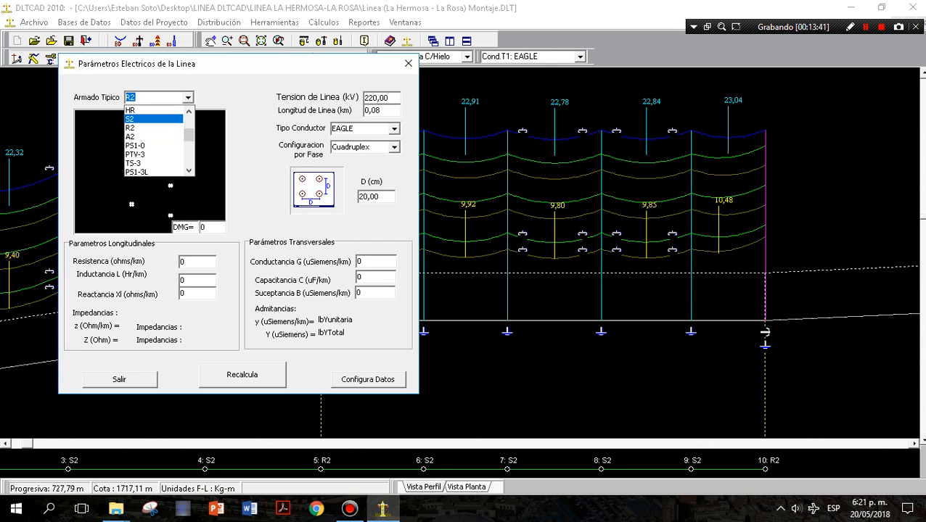
{"action": "key", "text": "Return"}
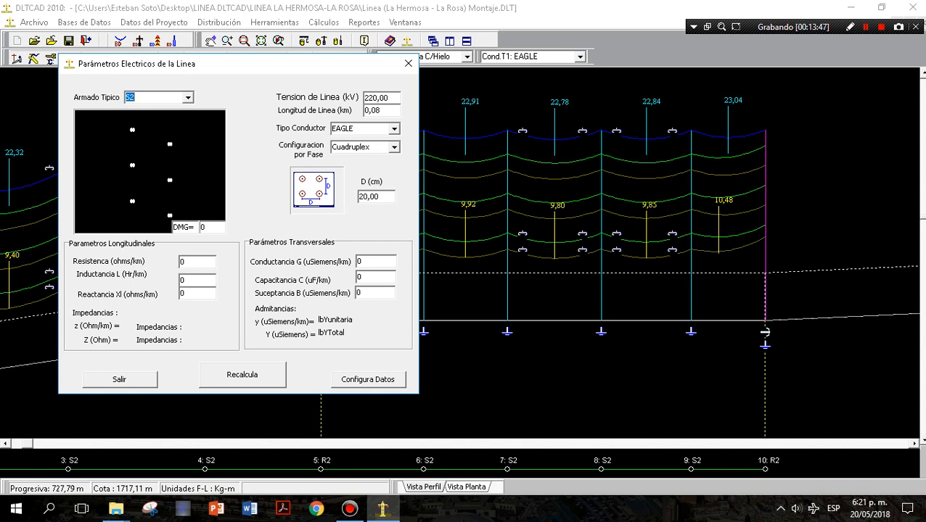
Try the Duplex and Triplex phase configurations, and set the configuration back to Cuadruplex.
{"action": "left_click", "coordinate": [394, 148]}
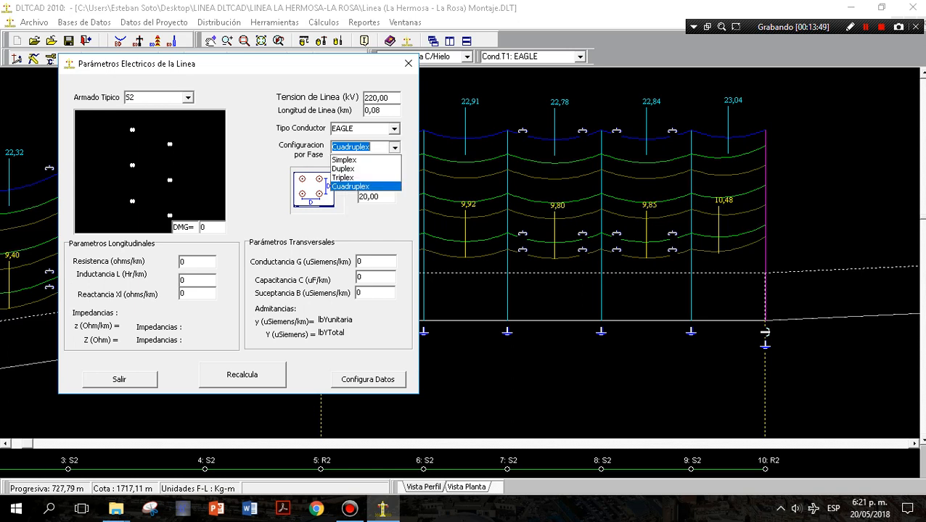
{"action": "left_click", "coordinate": [342, 168]}
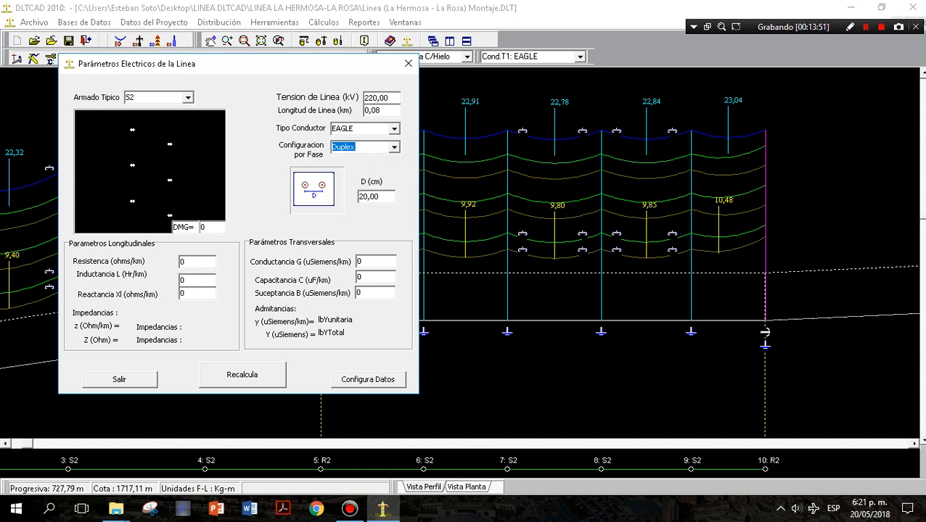
{"action": "left_click", "coordinate": [394, 147]}
{"action": "left_click", "coordinate": [343, 178]}
{"action": "left_click", "coordinate": [394, 147]}
{"action": "left_click", "coordinate": [350, 187]}
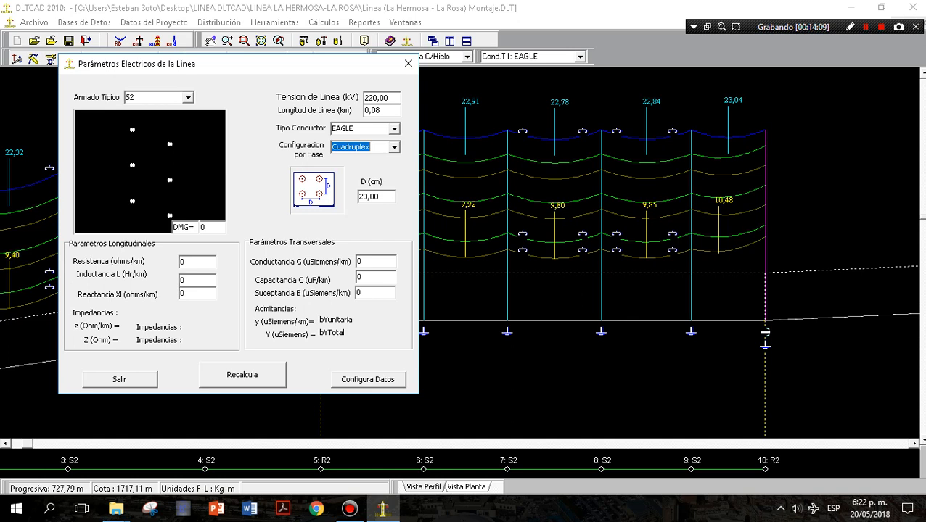
Calculate the line's electrical parameters for structure S2 with the EAGLE conductor in Cuadruplex configuration, and close the calculation.
{"action": "left_click", "coordinate": [394, 129]}
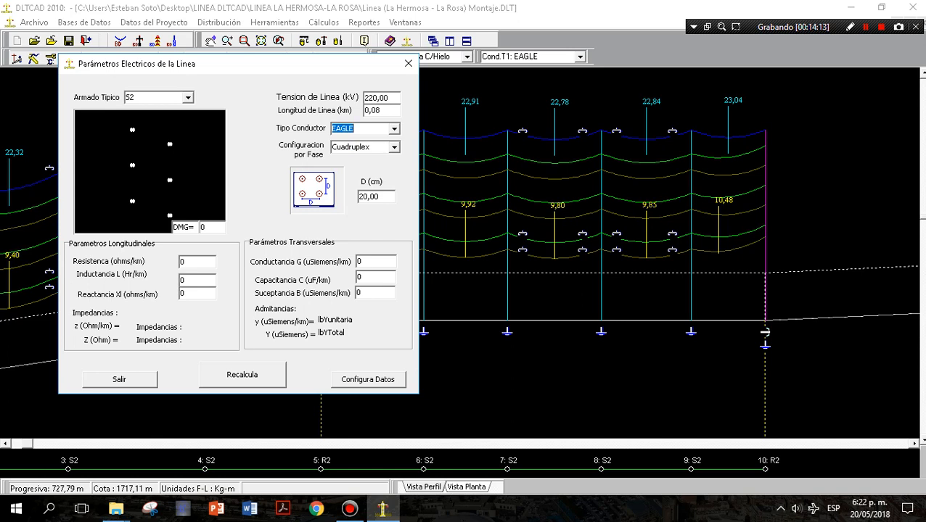
{"action": "left_click", "coordinate": [241, 374]}
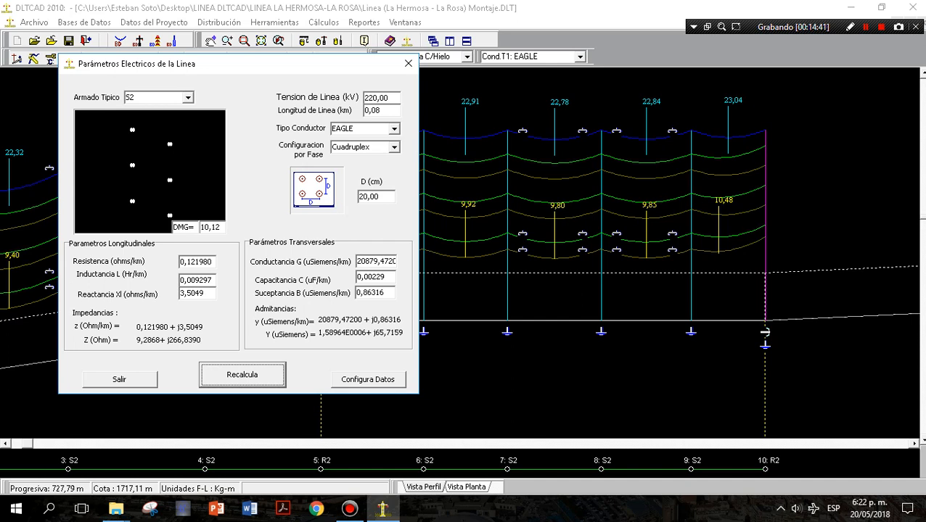
{"action": "left_click", "coordinate": [119, 380]}
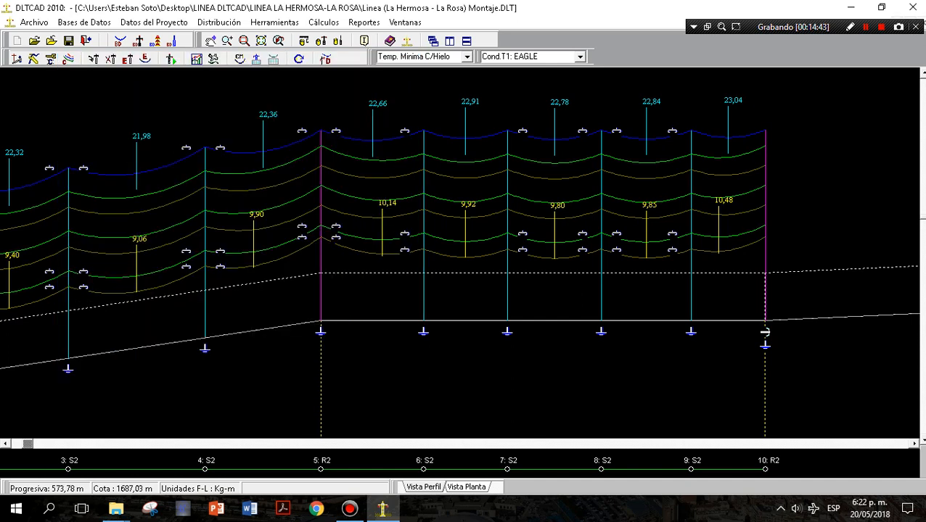
Review the sagging table over pulleys (Tabla de Flechado Sobre Poleas) for mean temperature, and close it.
{"action": "left_click", "coordinate": [323, 22]}
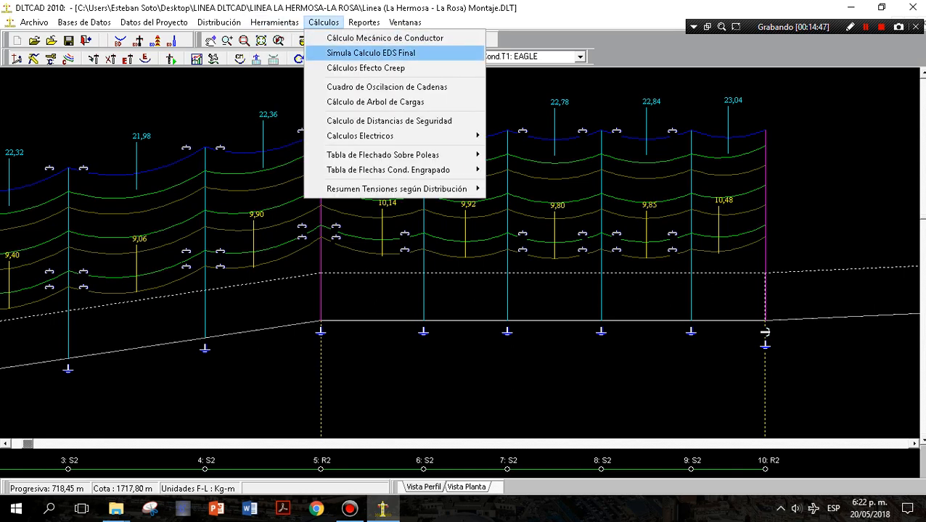
{"action": "mouse_move", "coordinate": [383, 155]}
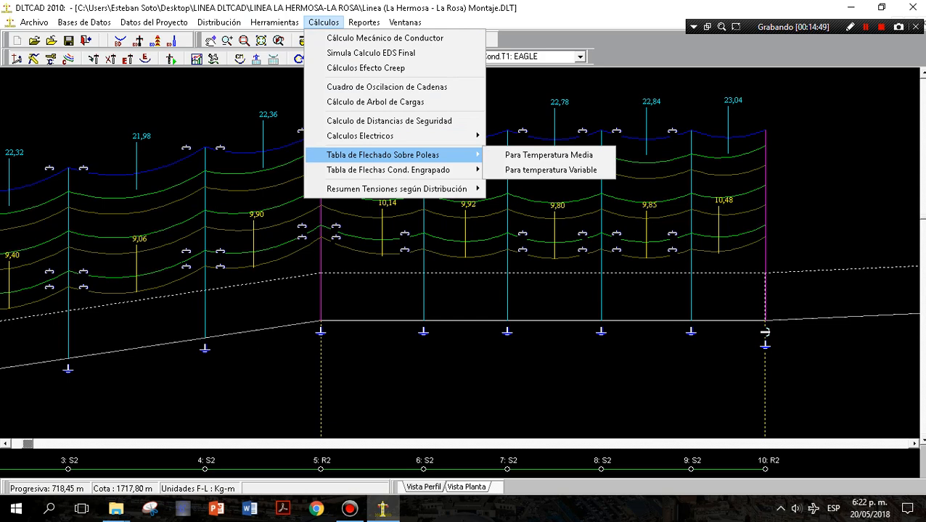
{"action": "left_click", "coordinate": [548, 155]}
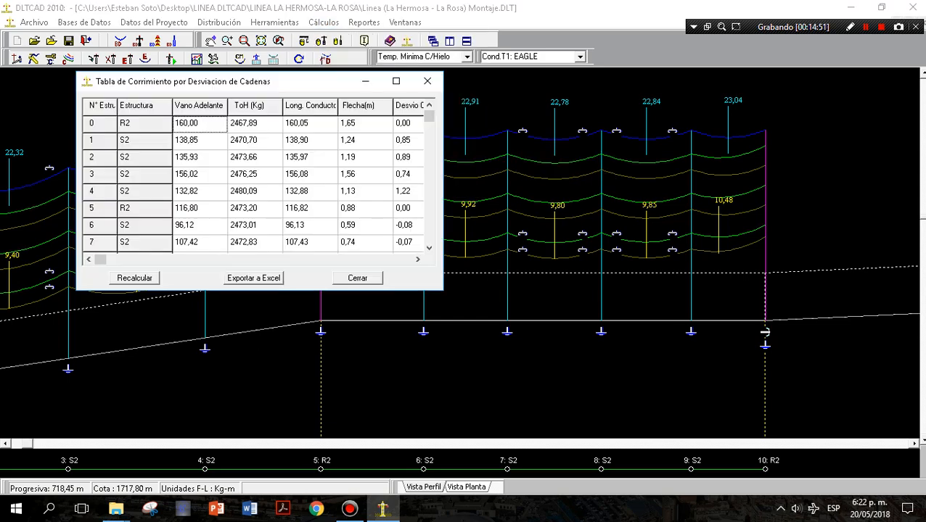
{"action": "left_click", "coordinate": [428, 80]}
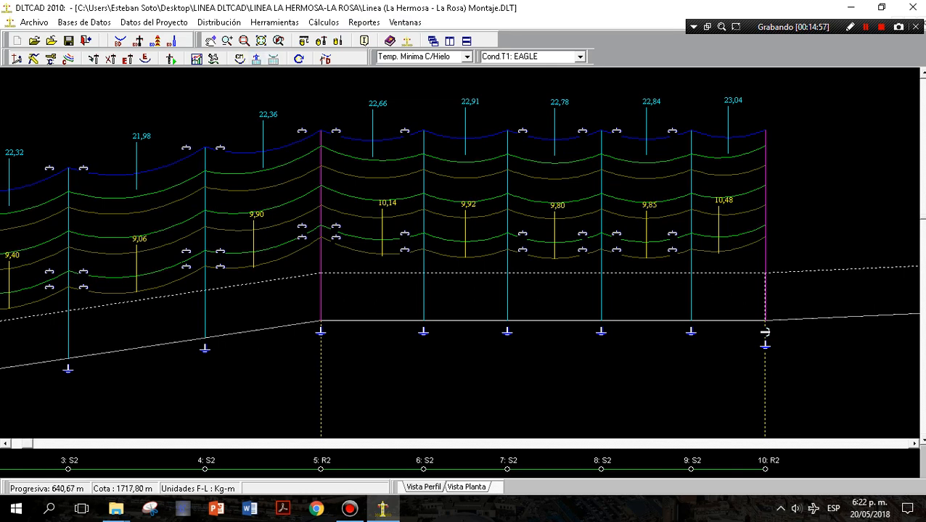
Review the structure schedule (Planilla de Estructuras) for structures 0 to 10, including the elevation column, and close it.
{"action": "left_click", "coordinate": [256, 59]}
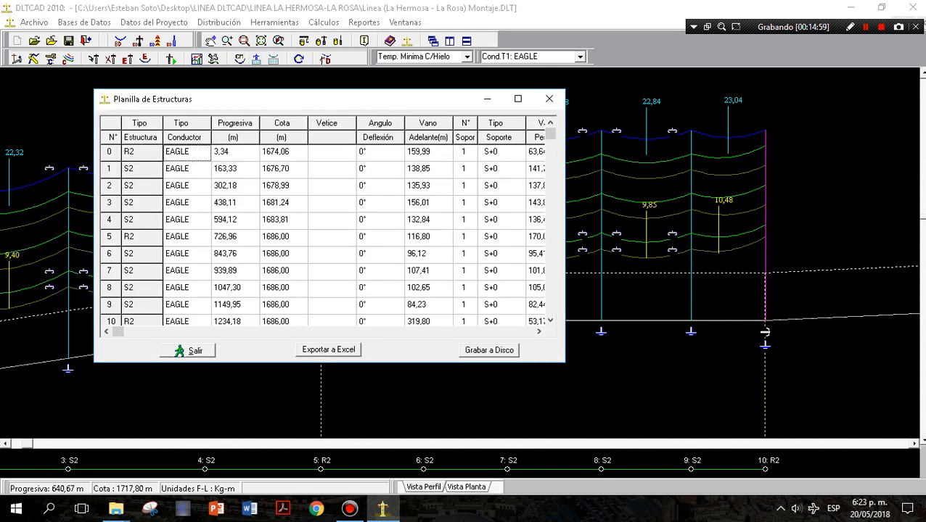
{"action": "scroll", "coordinate": [323, 232], "scroll_direction": "down", "scroll_amount": 10}
{"action": "scroll", "coordinate": [323, 232], "scroll_direction": "up", "scroll_amount": 10}
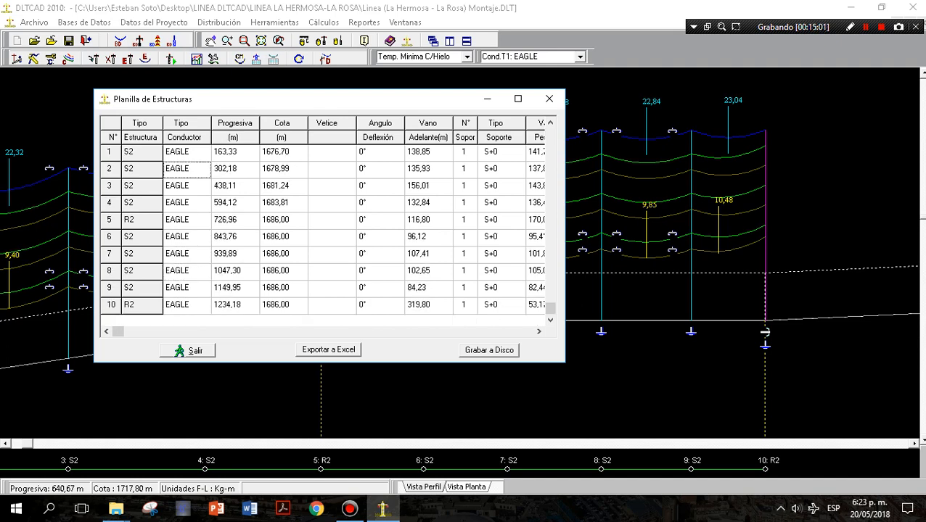
{"action": "scroll", "coordinate": [323, 232], "scroll_direction": "down", "scroll_amount": 10}
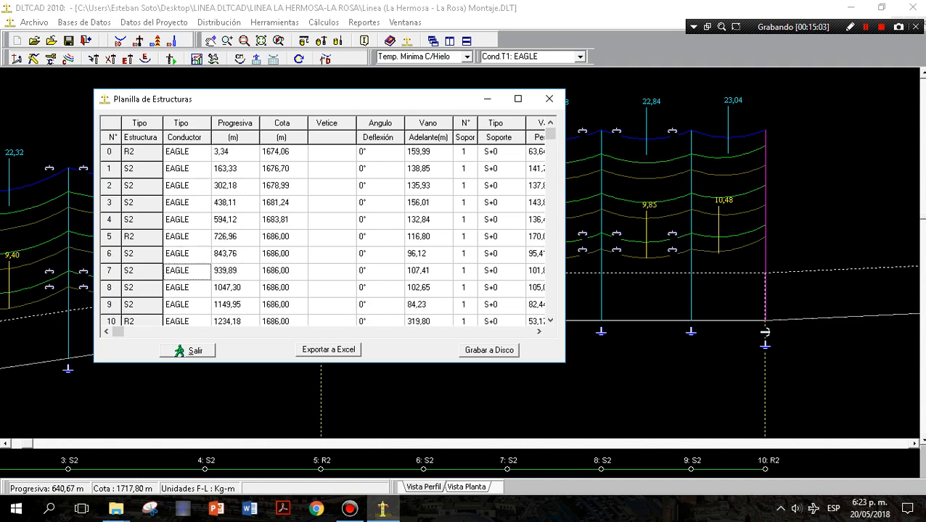
{"action": "scroll", "coordinate": [322, 233], "scroll_direction": "up", "scroll_amount": 10}
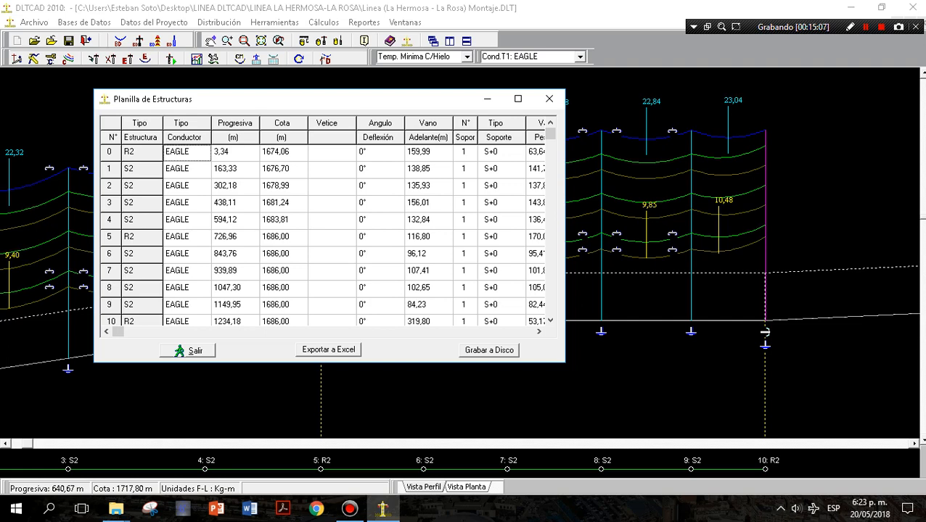
{"action": "key", "text": "Right"}
{"action": "key", "text": "Down"}
{"action": "key", "text": "Down"}
{"action": "key", "text": "Down"}
{"action": "key", "text": "Down"}
{"action": "key", "text": "Down"}
{"action": "key", "text": "Down"}
{"action": "key", "text": "Down"}
{"action": "key", "text": "Down"}
{"action": "key", "text": "Down"}
{"action": "key", "text": "Down"}
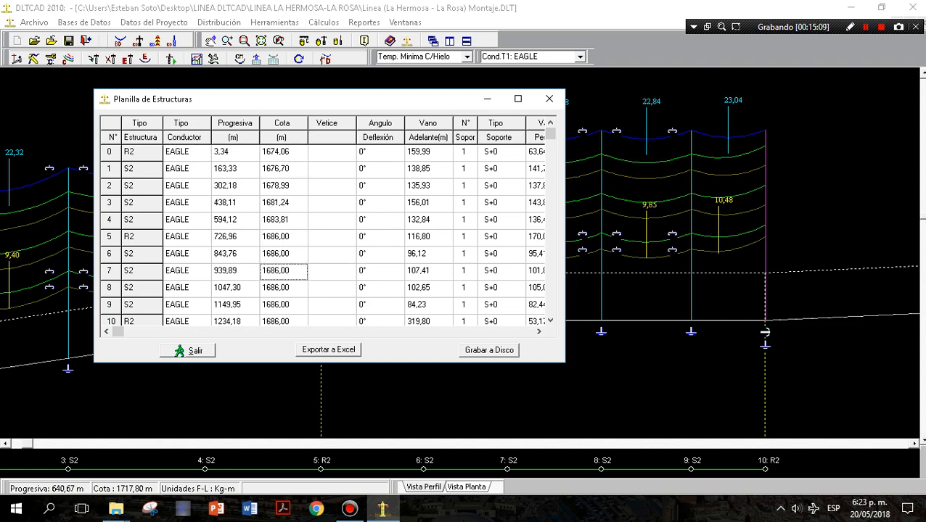
{"action": "key", "text": "Up"}
{"action": "key", "text": "Up"}
{"action": "key", "text": "Up"}
{"action": "key", "text": "Up"}
{"action": "key", "text": "Up"}
{"action": "key", "text": "Up"}
{"action": "key", "text": "Up"}
{"action": "key", "text": "Up"}
{"action": "key", "text": "Up"}
{"action": "key", "text": "Up"}
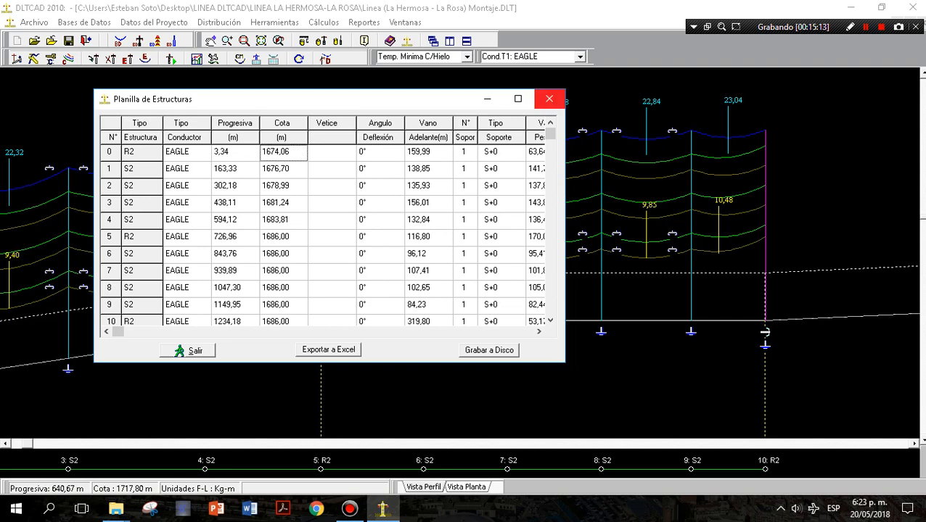
{"action": "left_click", "coordinate": [550, 98]}
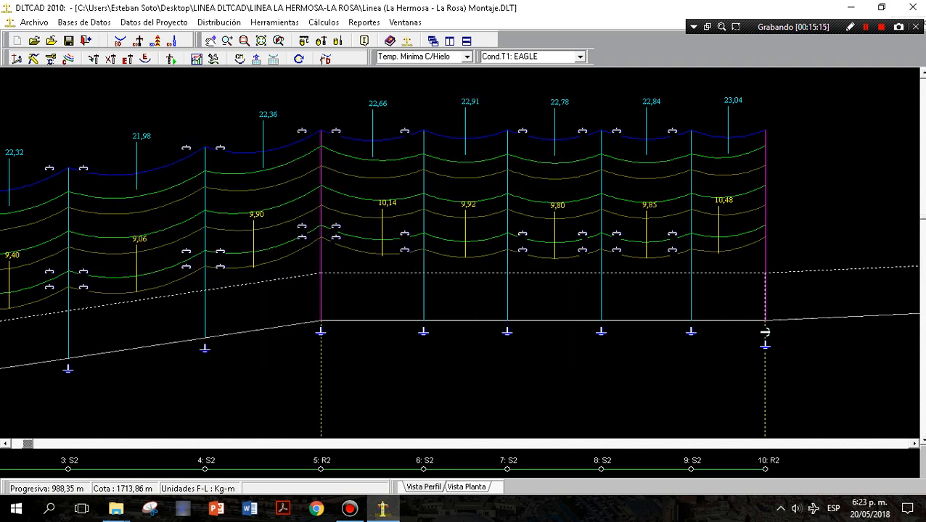
Open the sagging table (Tabla de Flechados) for phase conductor T1, recalculate it, and close it.
{"action": "left_click", "coordinate": [273, 59]}
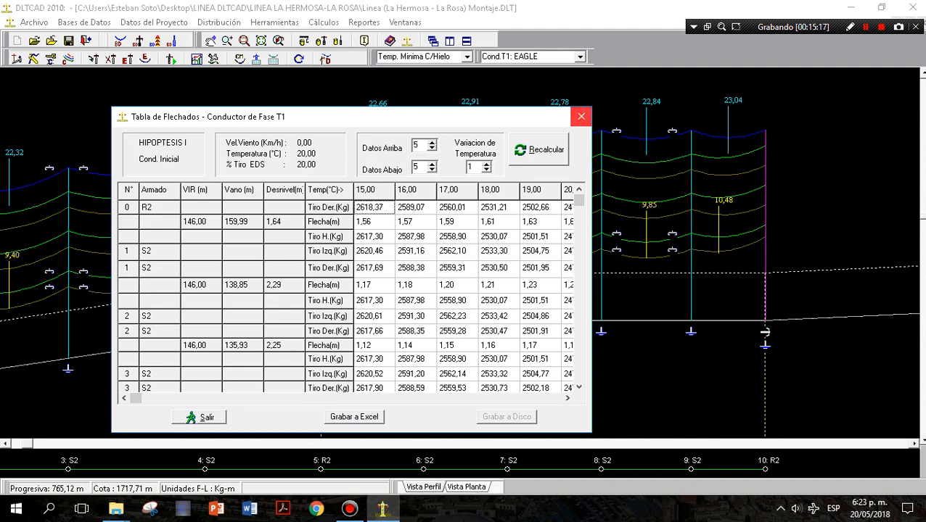
{"action": "left_click", "coordinate": [539, 149]}
{"action": "left_click", "coordinate": [540, 149]}
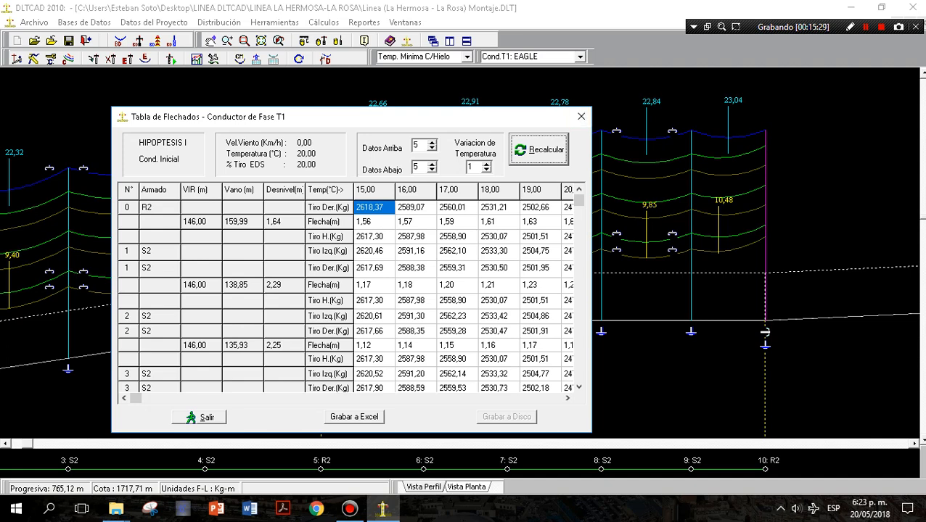
{"action": "left_click", "coordinate": [581, 116]}
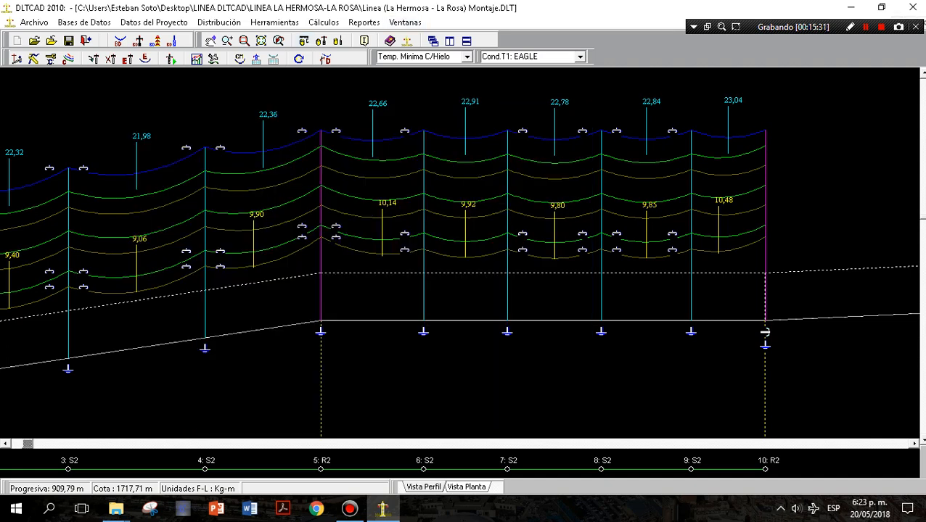
Reopen the T1 phase conductor's sagging table to view its tensions and sags by temperature, and close it.
{"action": "left_click", "coordinate": [324, 22]}
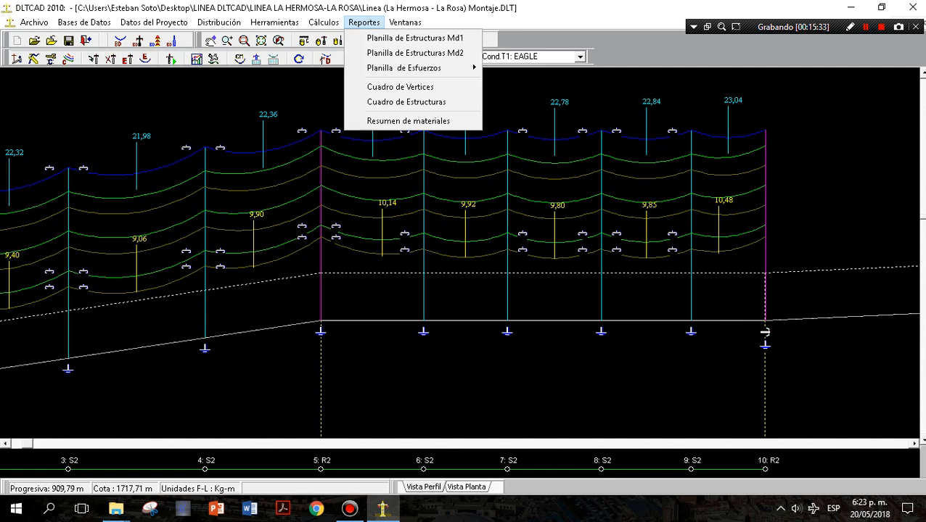
{"action": "mouse_move", "coordinate": [364, 23]}
{"action": "mouse_move", "coordinate": [324, 23]}
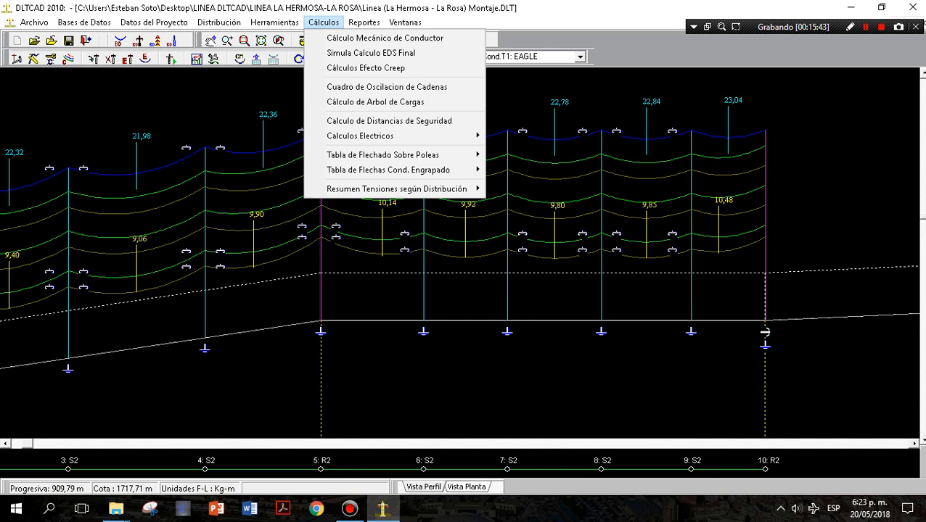
{"action": "key", "text": "Escape"}
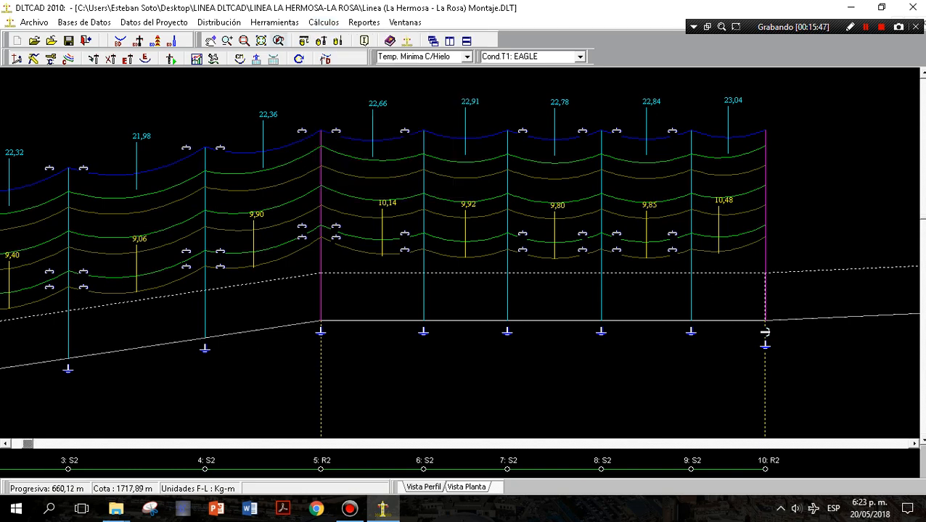
{"action": "left_click", "coordinate": [273, 58]}
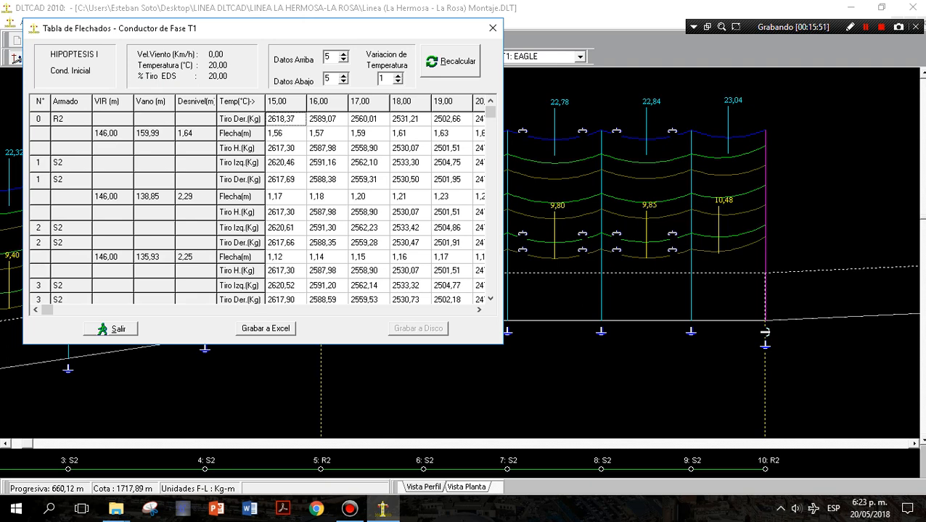
{"action": "left_click", "coordinate": [492, 28]}
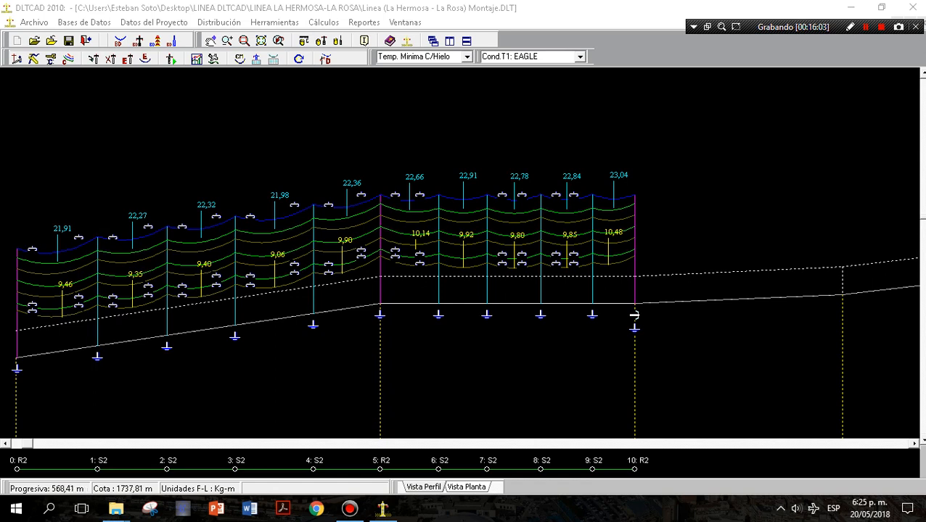
Review the project data replacement options (Cambiar Datos del Proyecto) for conductors, assemblies and supports, and close them without changes.
{"action": "left_click", "coordinate": [274, 23]}
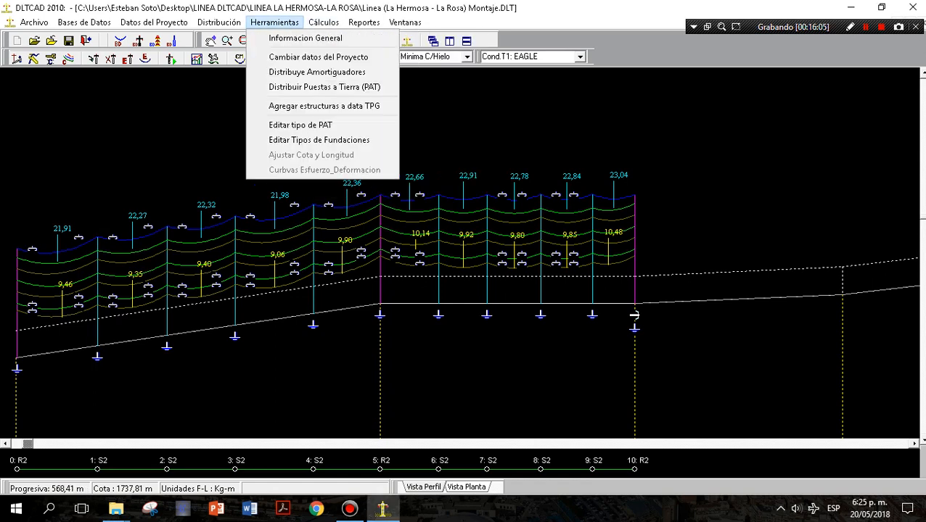
{"action": "mouse_move", "coordinate": [219, 23]}
{"action": "mouse_move", "coordinate": [323, 23]}
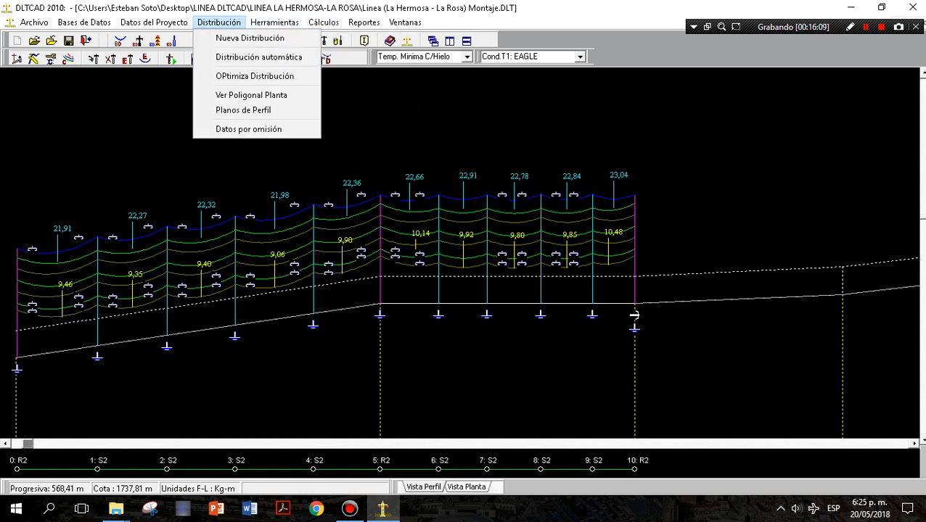
{"action": "mouse_move", "coordinate": [154, 22]}
{"action": "mouse_move", "coordinate": [164, 38]}
{"action": "mouse_move", "coordinate": [274, 23]}
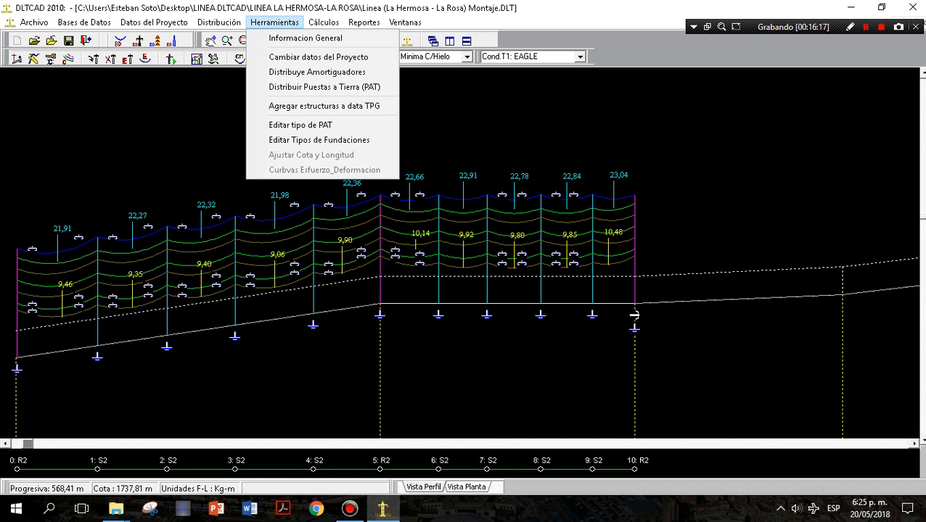
{"action": "left_click", "coordinate": [318, 58]}
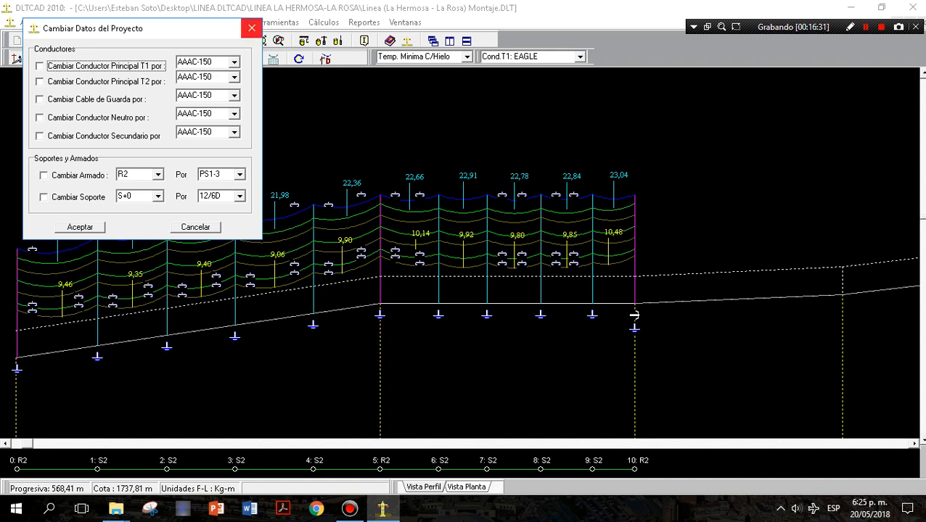
{"action": "left_click", "coordinate": [251, 27]}
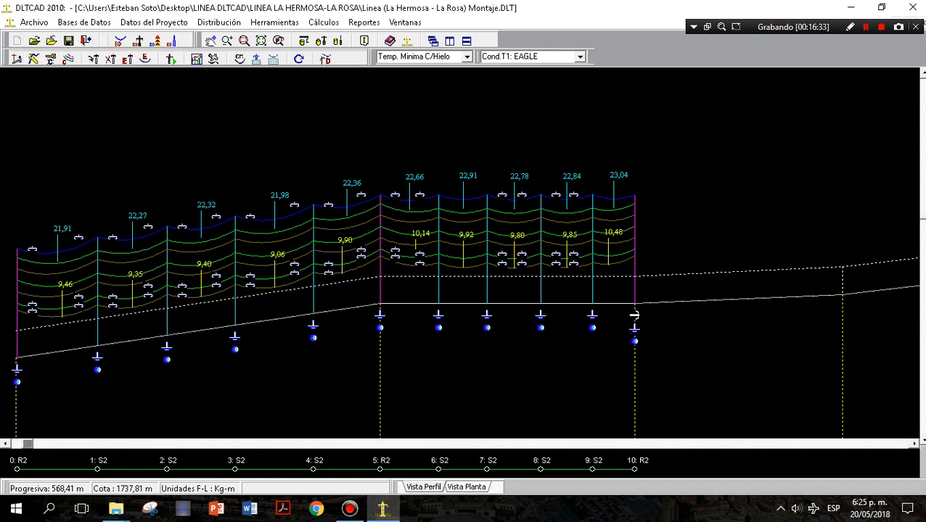
Review the Terna1 tension and sag summary (Tabla Resumen Flechas Terna1) through structure 10 and all load hypotheses, and close it.
{"action": "left_click", "coordinate": [323, 23]}
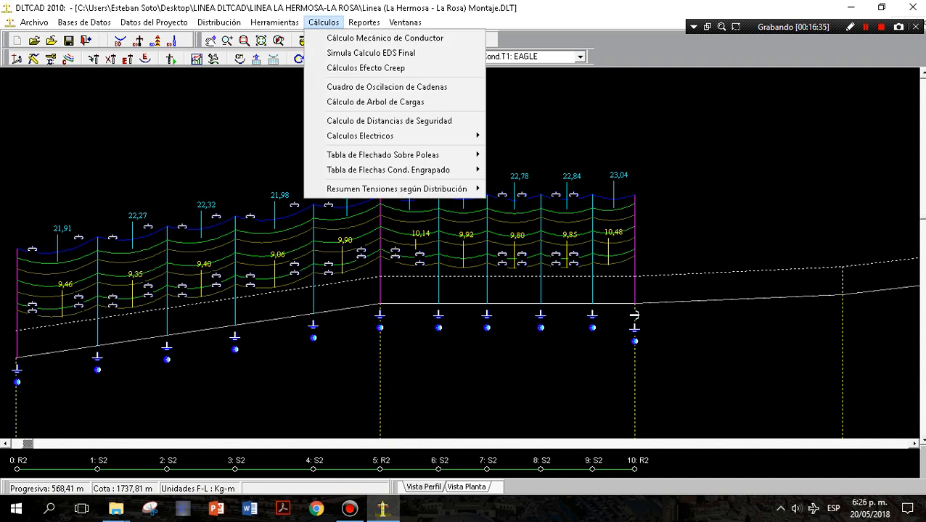
{"action": "mouse_move", "coordinate": [396, 189]}
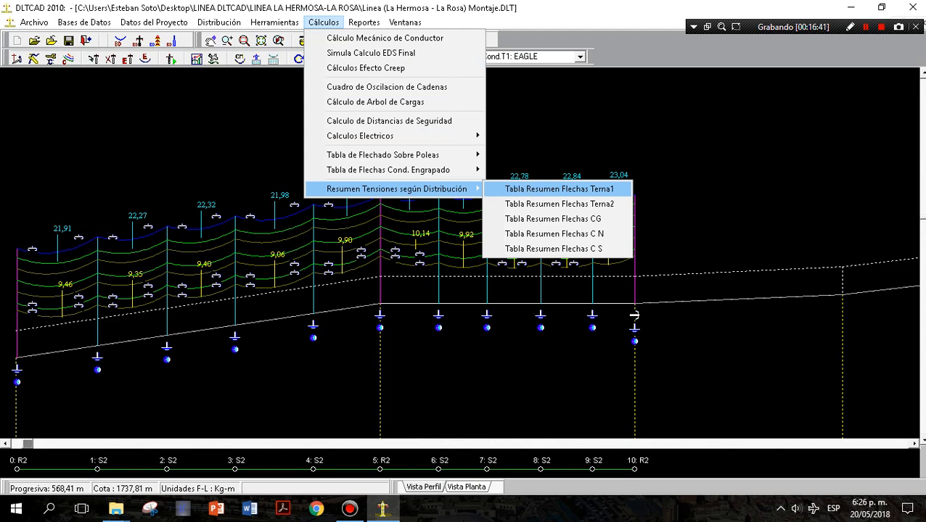
{"action": "key", "text": "Return"}
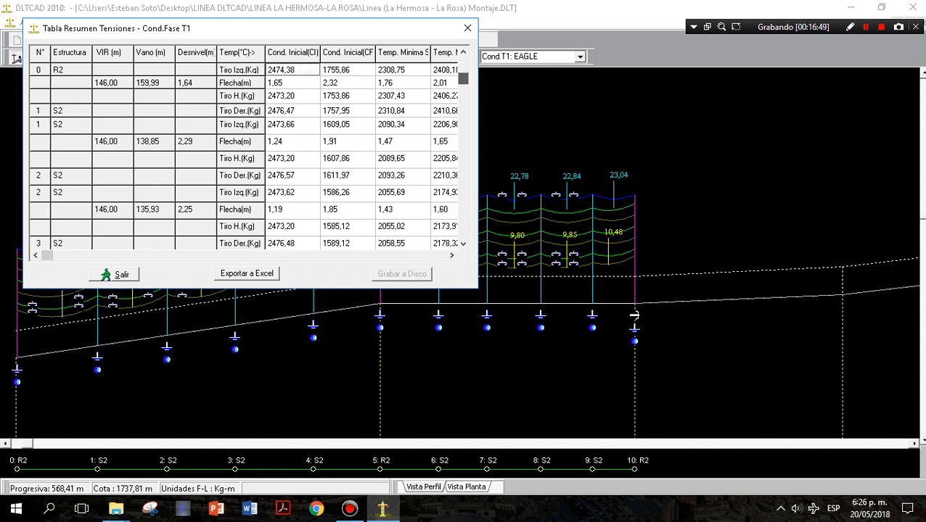
{"action": "left_click_drag", "start_coordinate": [463, 116], "coordinate": [463, 181]}
{"action": "left_click", "coordinate": [463, 229]}
{"action": "left_click", "coordinate": [463, 244]}
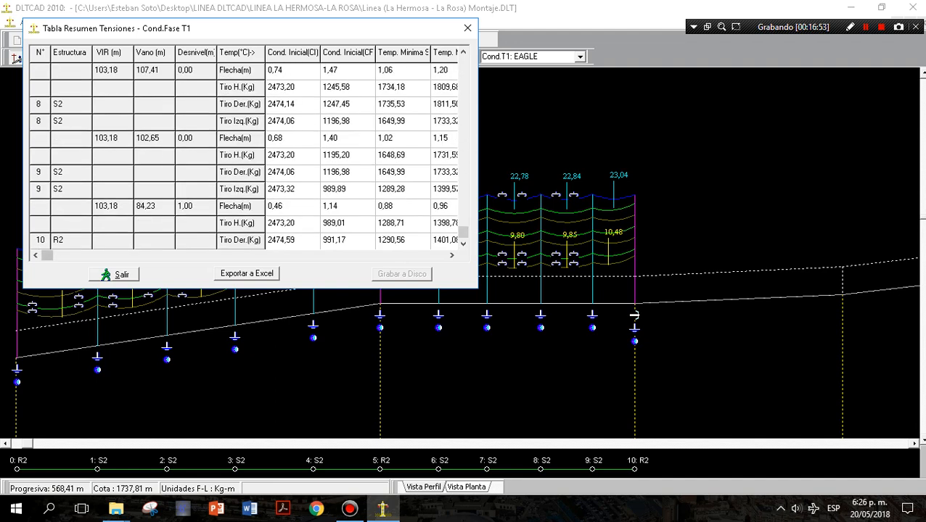
{"action": "left_click", "coordinate": [452, 255]}
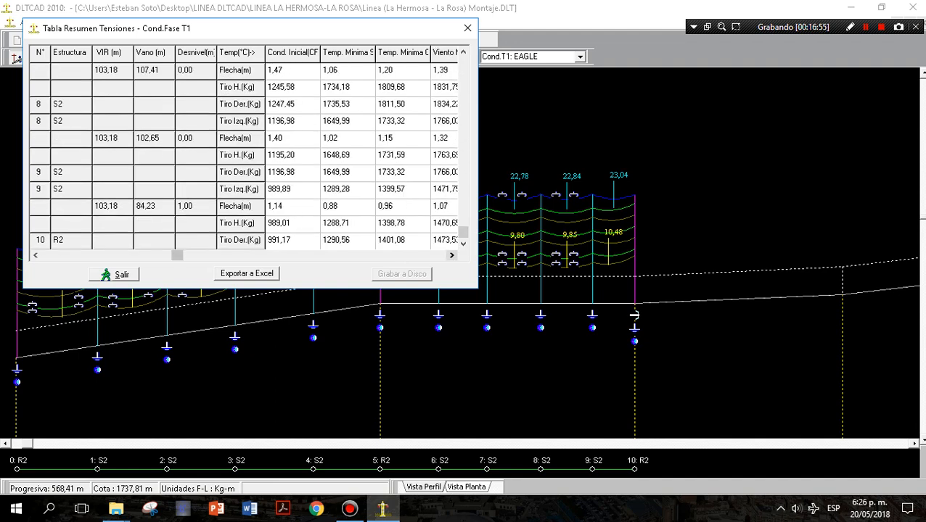
{"action": "left_click", "coordinate": [451, 255]}
{"action": "left_click", "coordinate": [451, 255]}
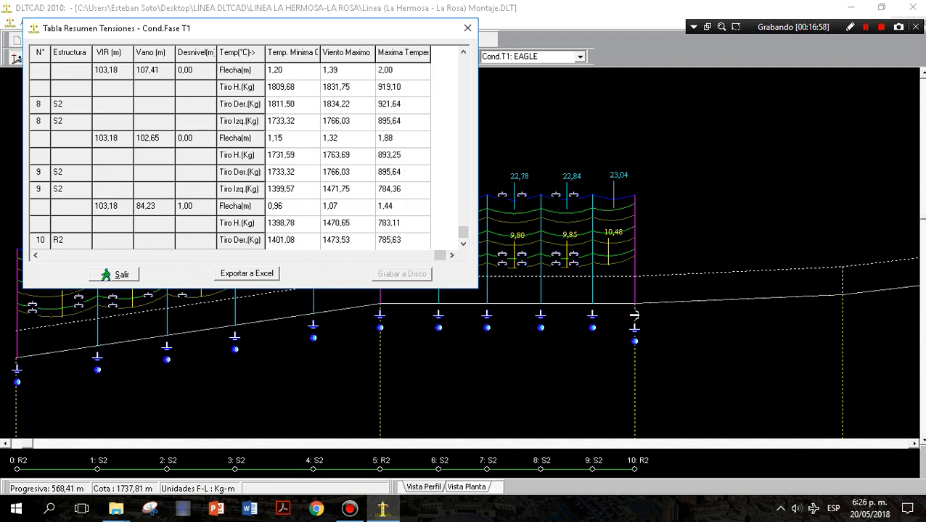
{"action": "left_click", "coordinate": [35, 254]}
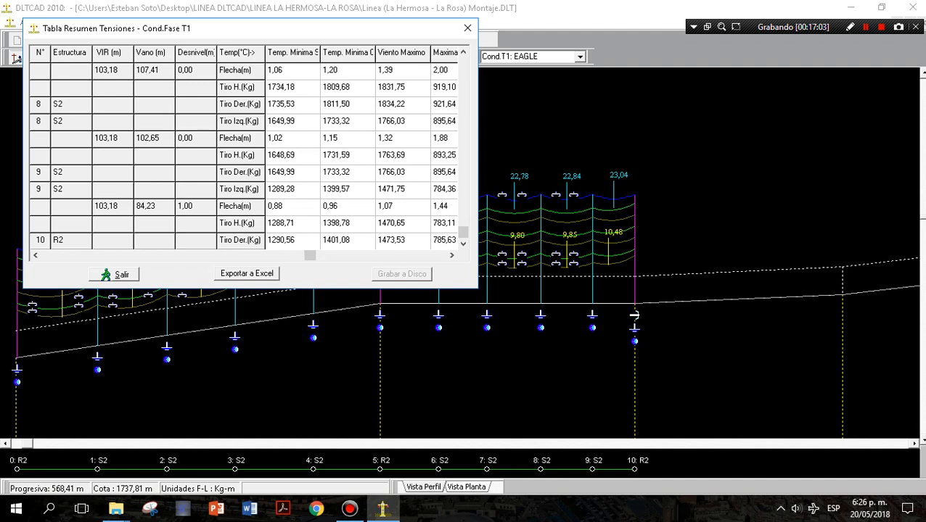
{"action": "left_click", "coordinate": [35, 255]}
{"action": "left_click", "coordinate": [35, 254]}
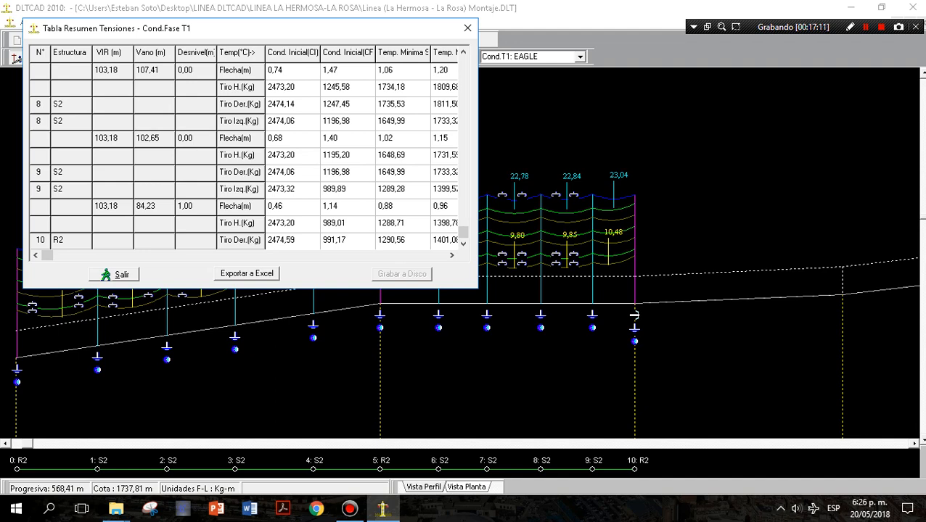
{"action": "left_click", "coordinate": [115, 274]}
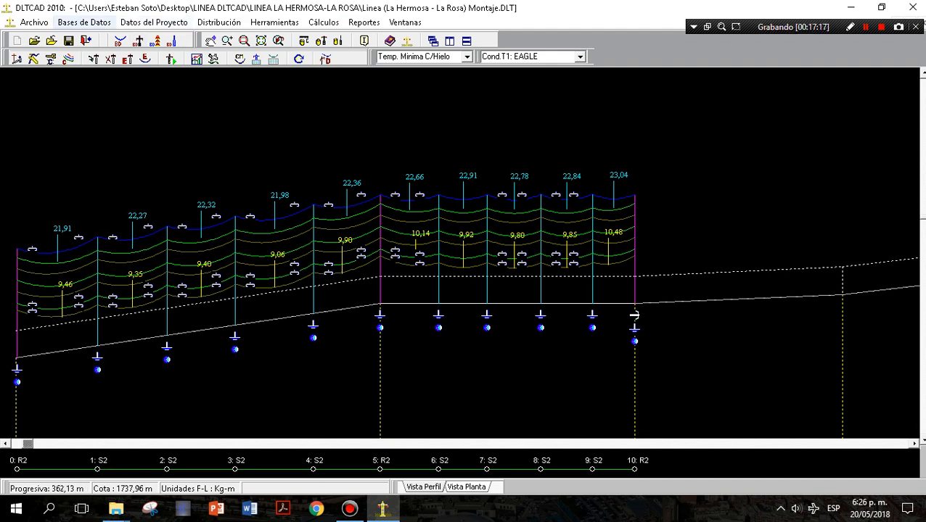
{"action": "scroll", "coordinate": [460, 254], "scroll_direction": "down", "scroll_amount": 1}
{"action": "scroll", "coordinate": [460, 254], "scroll_direction": "up", "scroll_amount": 1}
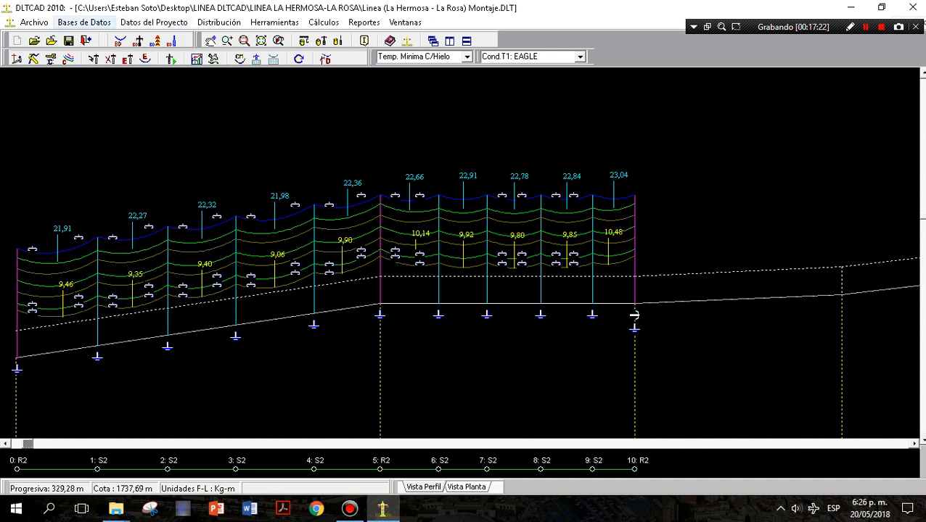
{"action": "left_click", "coordinate": [84, 22]}
{"action": "mouse_move", "coordinate": [154, 22]}
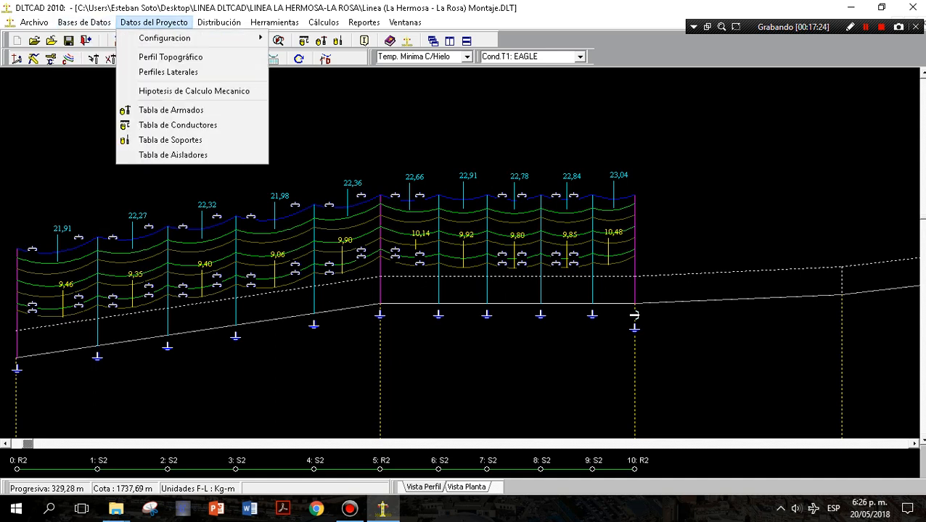
{"action": "mouse_move", "coordinate": [84, 23]}
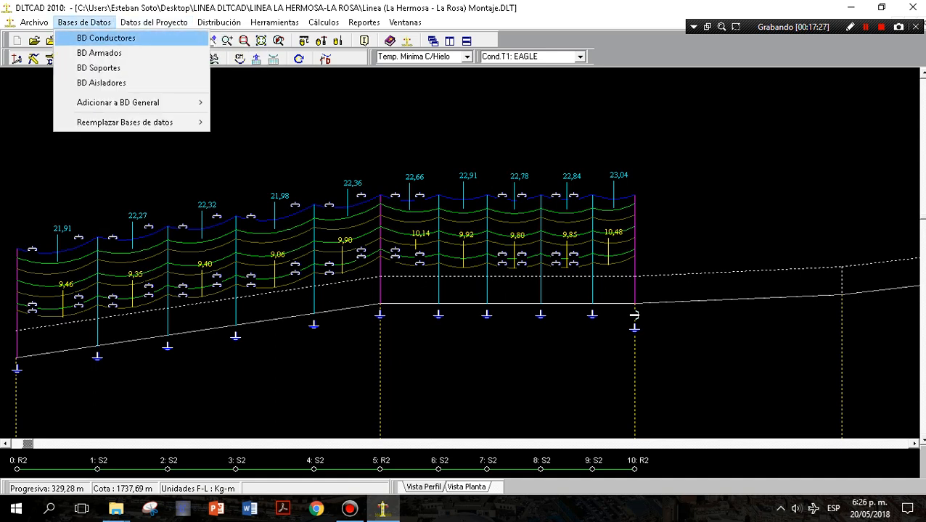
{"action": "left_click", "coordinate": [247, 189]}
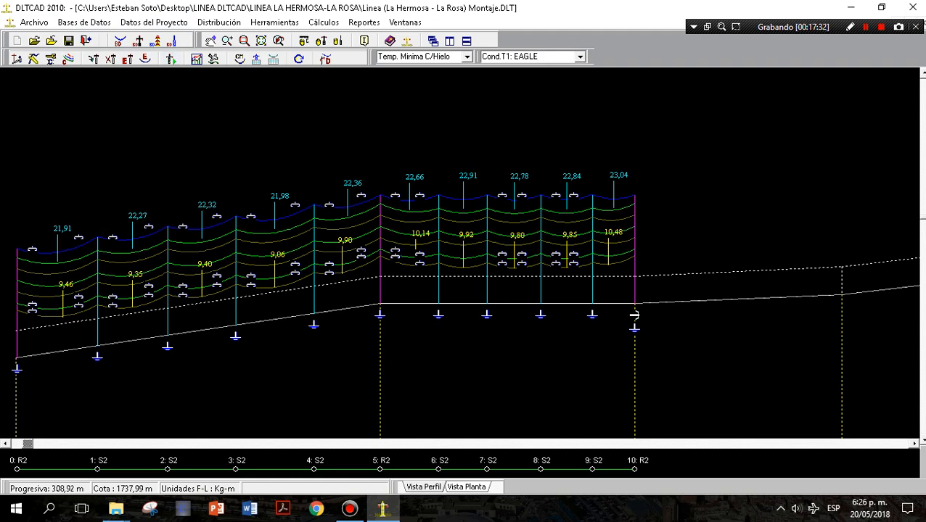
Examine the line profile beyond structure 10, dismissing the error messages that interrupt the view.
{"action": "left_click", "coordinate": [570, 299]}
{"action": "scroll", "coordinate": [459, 281], "scroll_direction": "down", "scroll_amount": 2}
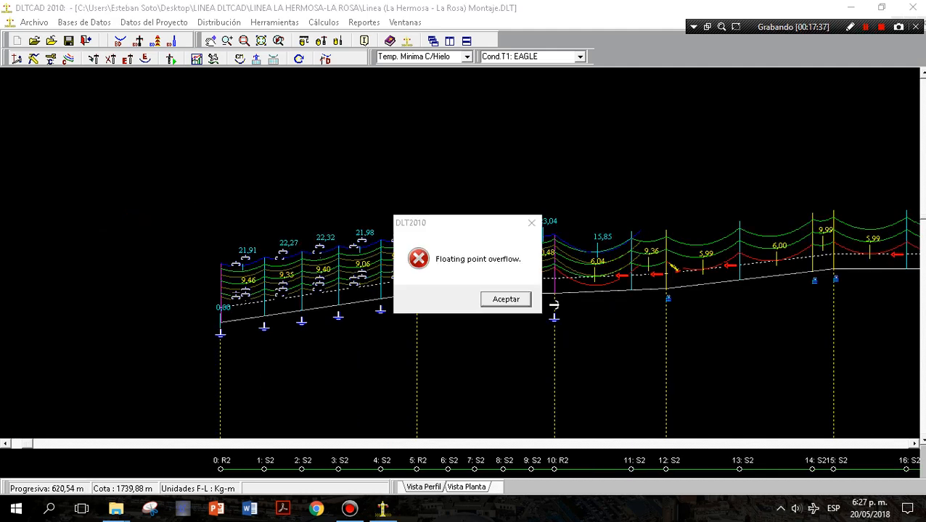
{"action": "key", "text": "Return"}
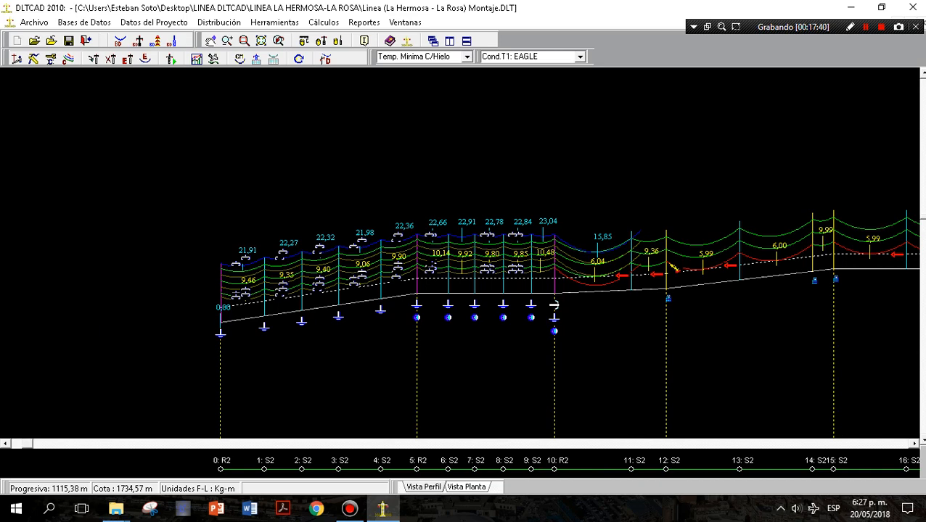
{"action": "scroll", "coordinate": [462, 287], "scroll_direction": "down", "scroll_amount": 1}
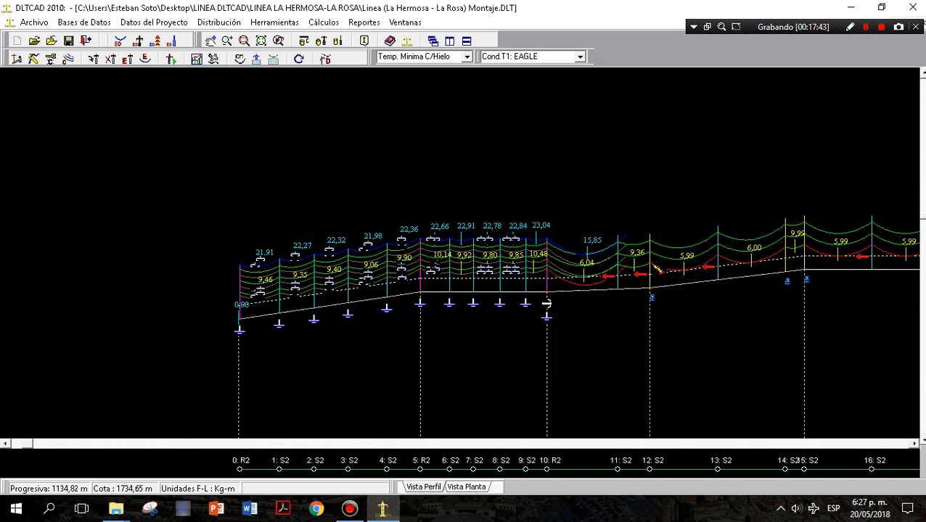
{"action": "scroll", "coordinate": [462, 287], "scroll_direction": "down", "scroll_amount": 1}
{"action": "scroll", "coordinate": [462, 287], "scroll_direction": "down", "scroll_amount": 4}
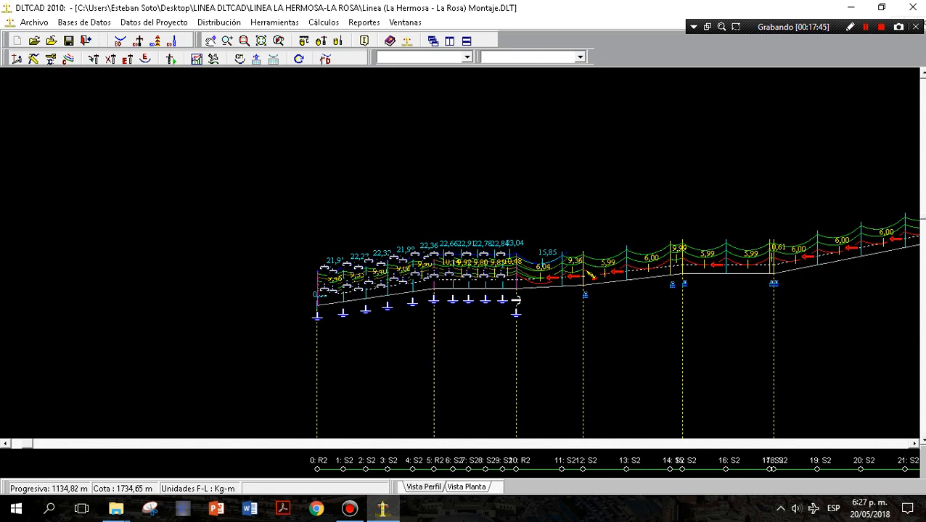
{"action": "scroll", "coordinate": [463, 287], "scroll_direction": "down", "scroll_amount": 4}
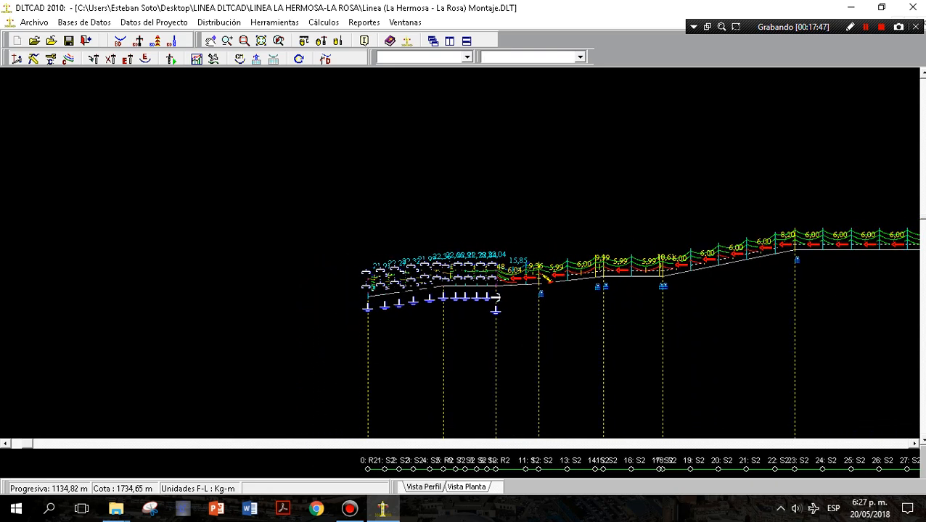
{"action": "left_click", "coordinate": [505, 299]}
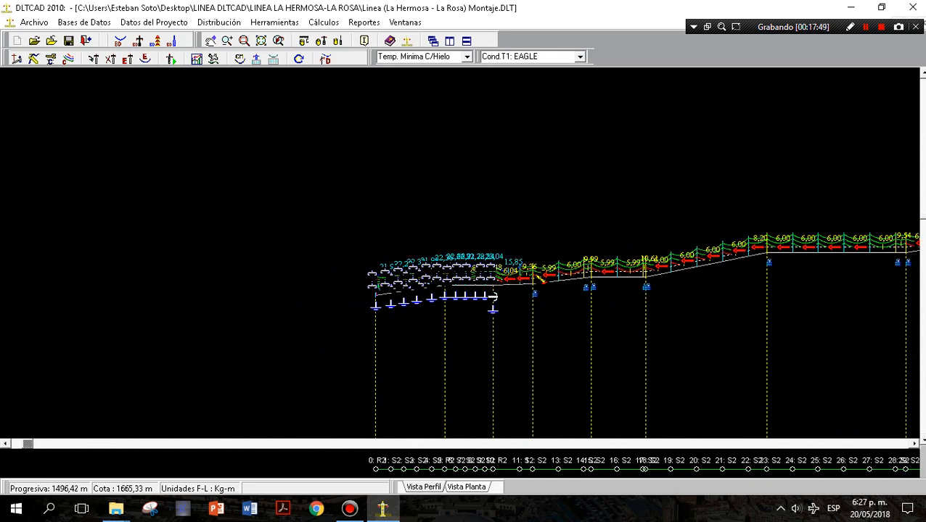
{"action": "left_click", "coordinate": [531, 222]}
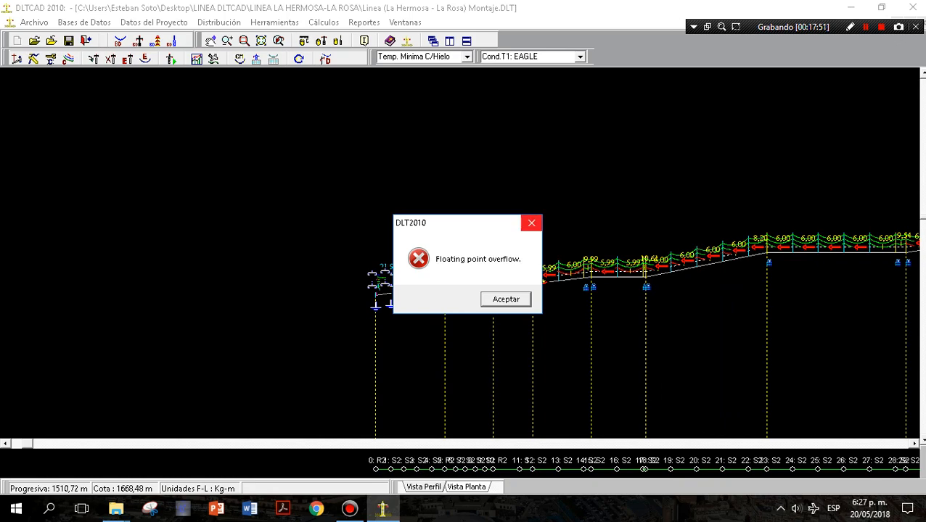